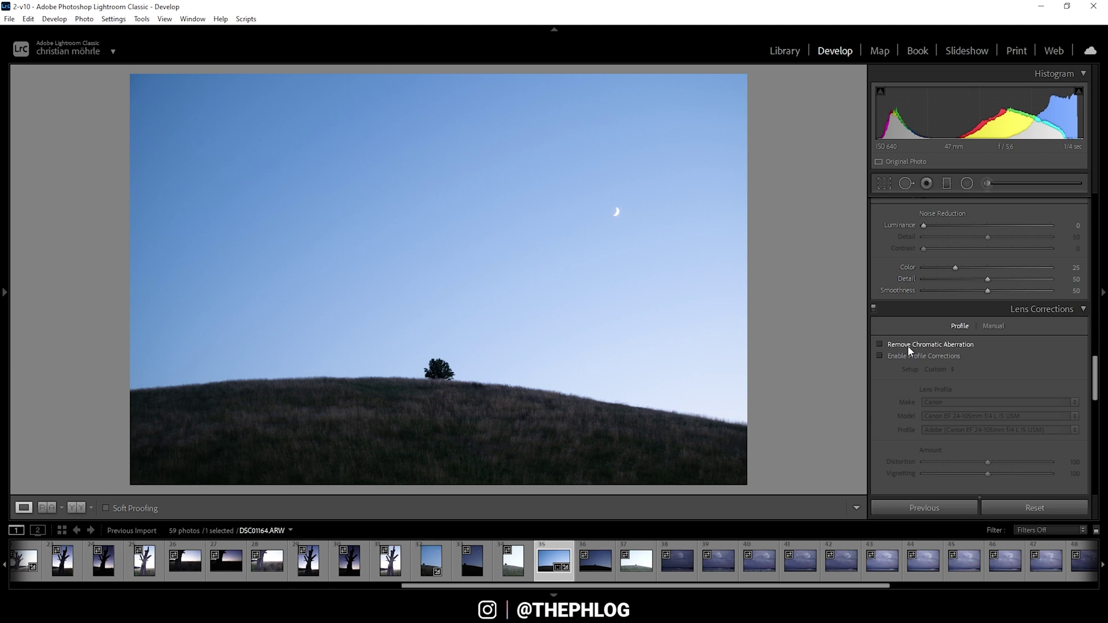
# Step: Enable Remove Chromatic Aberration and lens Profile Corrections
pyautogui.click(879, 344)
pyautogui.click(881, 356)
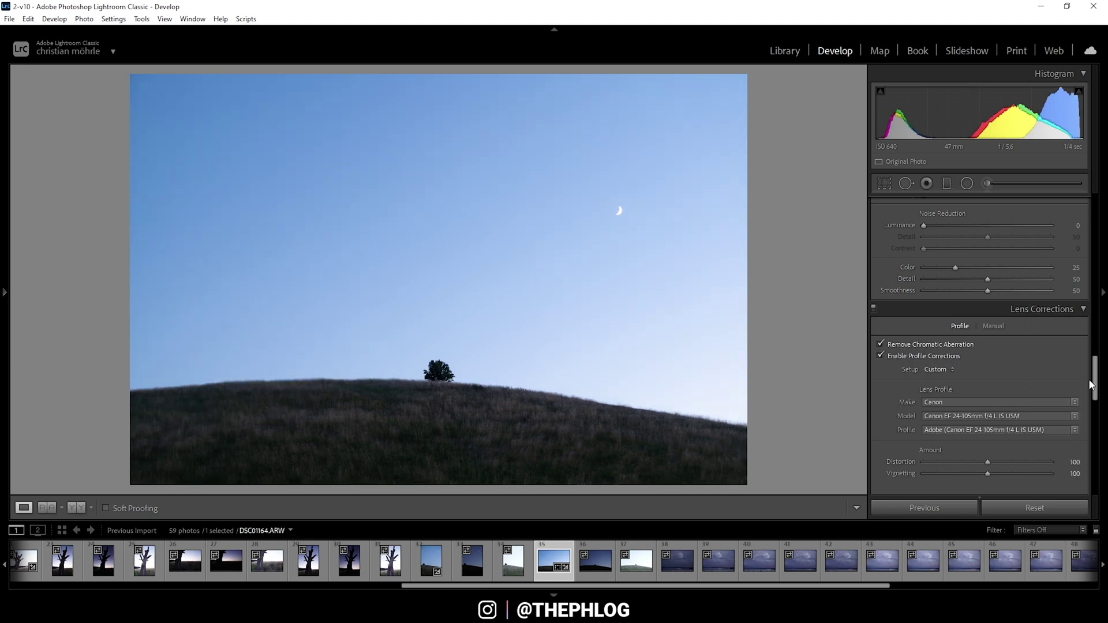
pyautogui.moveTo(1092, 385); pyautogui.dragTo(1093, 202)
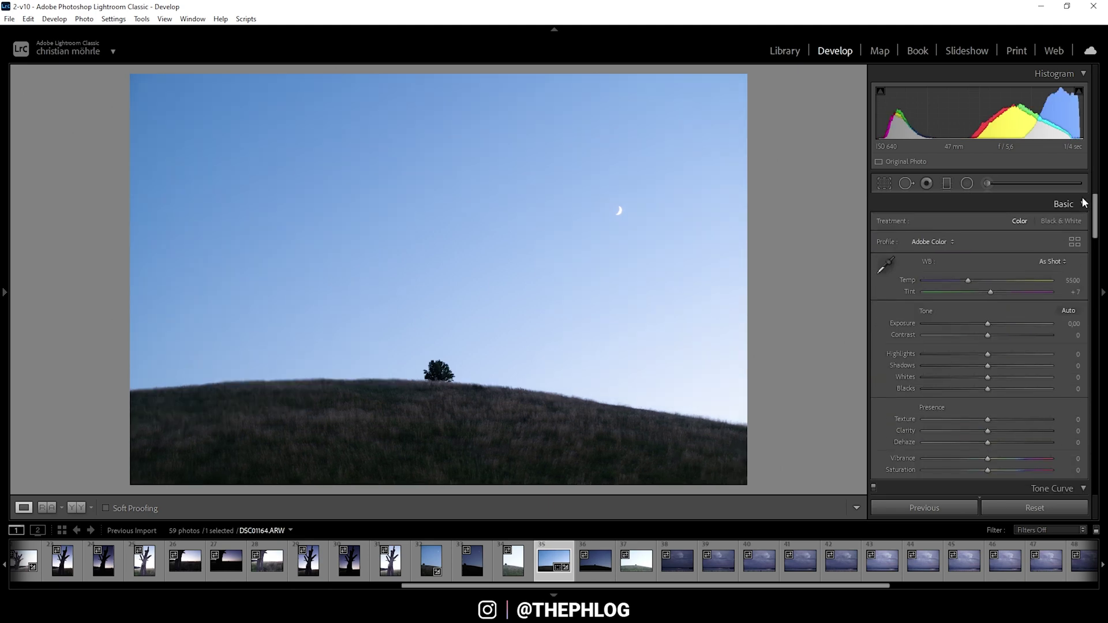
# Step: Apply the Adobe Landscape profile and warm the white balance Temp to 6842
pyautogui.click(940, 243)
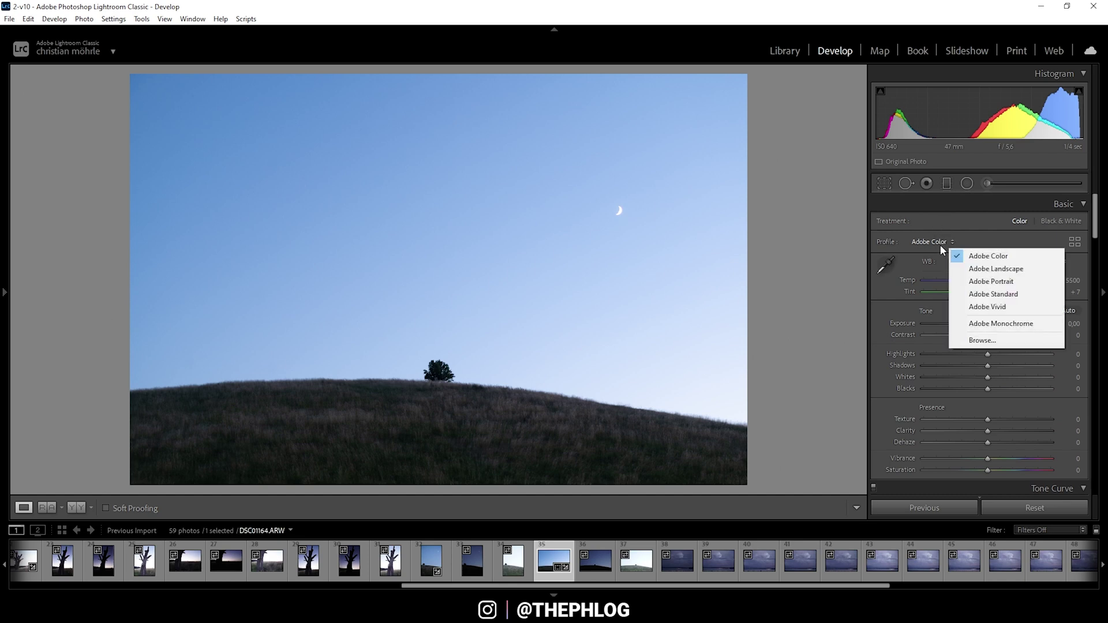
pyautogui.click(981, 274)
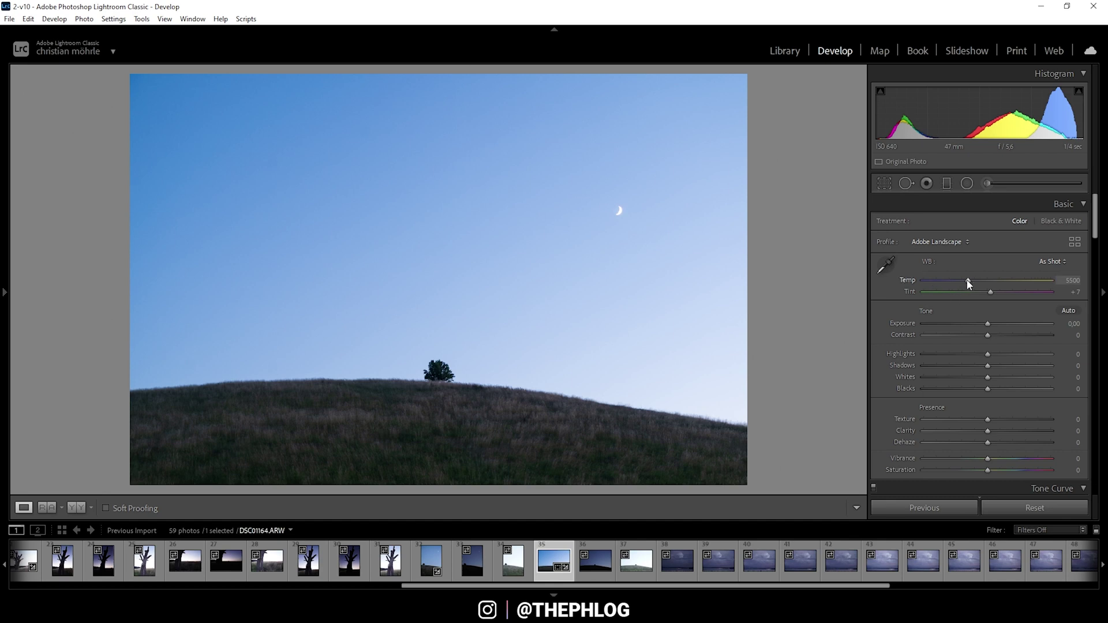
pyautogui.moveTo(968, 281); pyautogui.dragTo(994, 296)
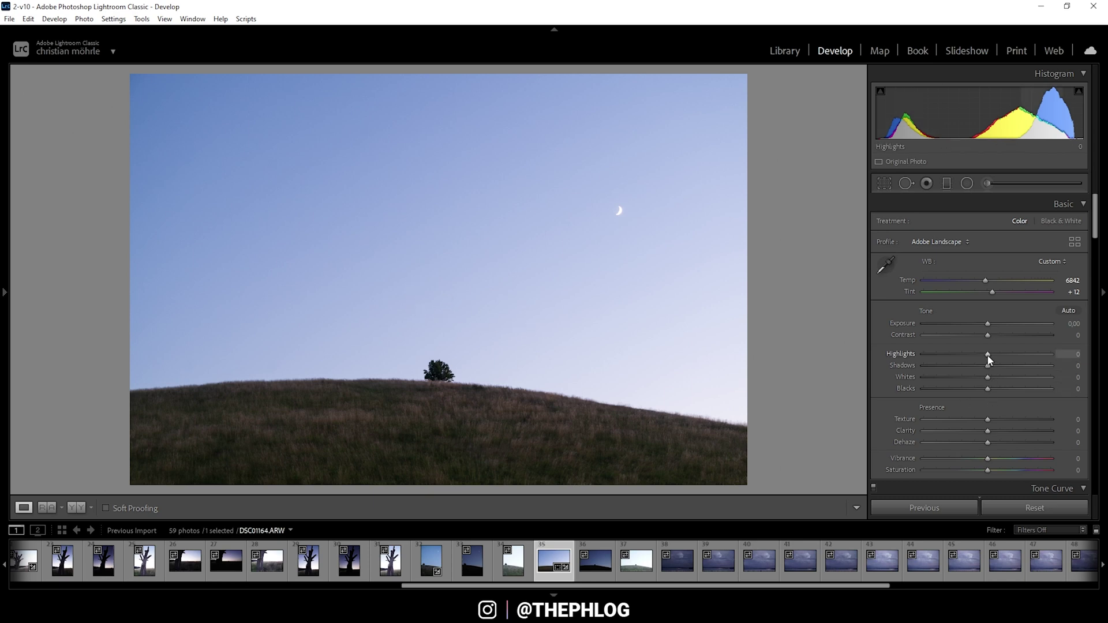
# Step: Pull Highlights to -100, raise Shadows to +12 and Whites to +22
pyautogui.moveTo(988, 358); pyautogui.dragTo(895, 354)
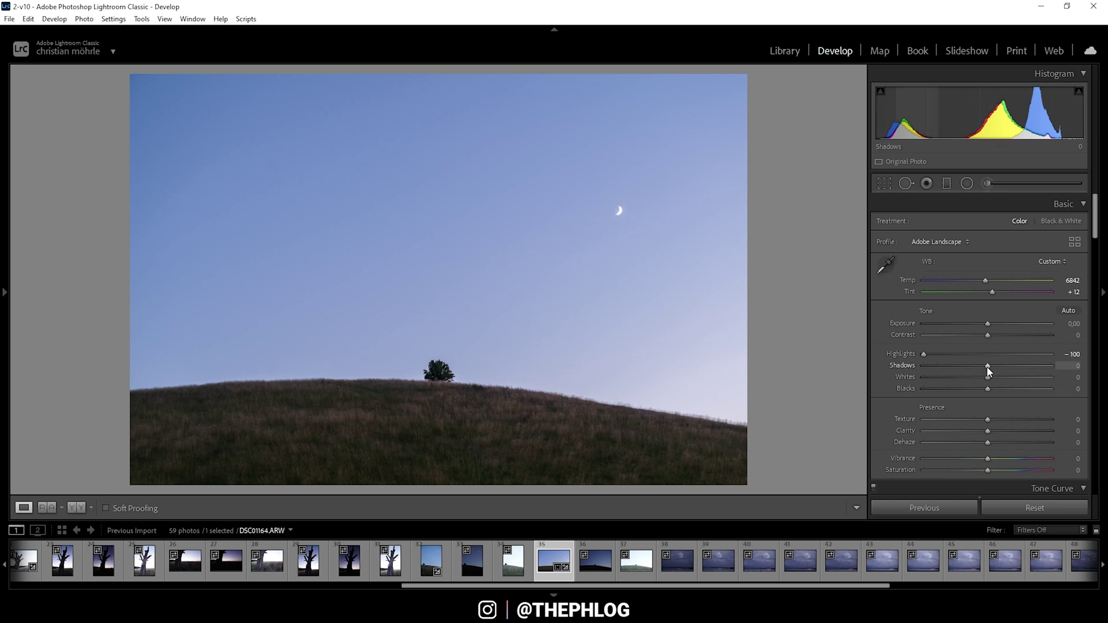
pyautogui.moveTo(988, 370); pyautogui.dragTo(991, 371)
pyautogui.moveTo(993, 367); pyautogui.dragTo(995, 367)
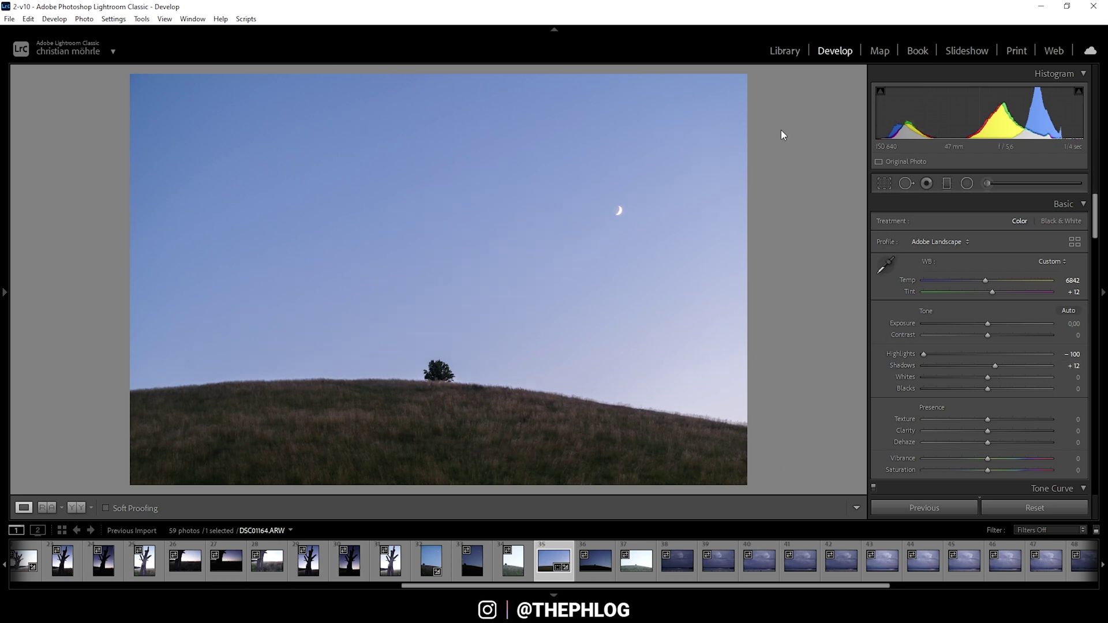
pyautogui.moveTo(987, 378); pyautogui.dragTo(1000, 382)
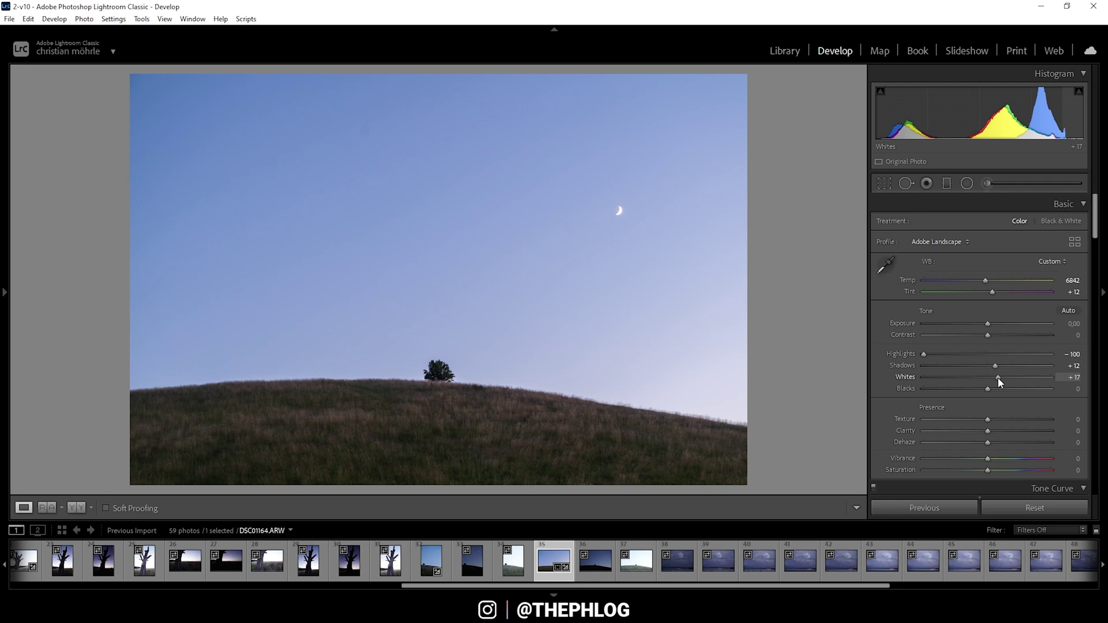
pyautogui.moveTo(1000, 382); pyautogui.dragTo(1003, 382)
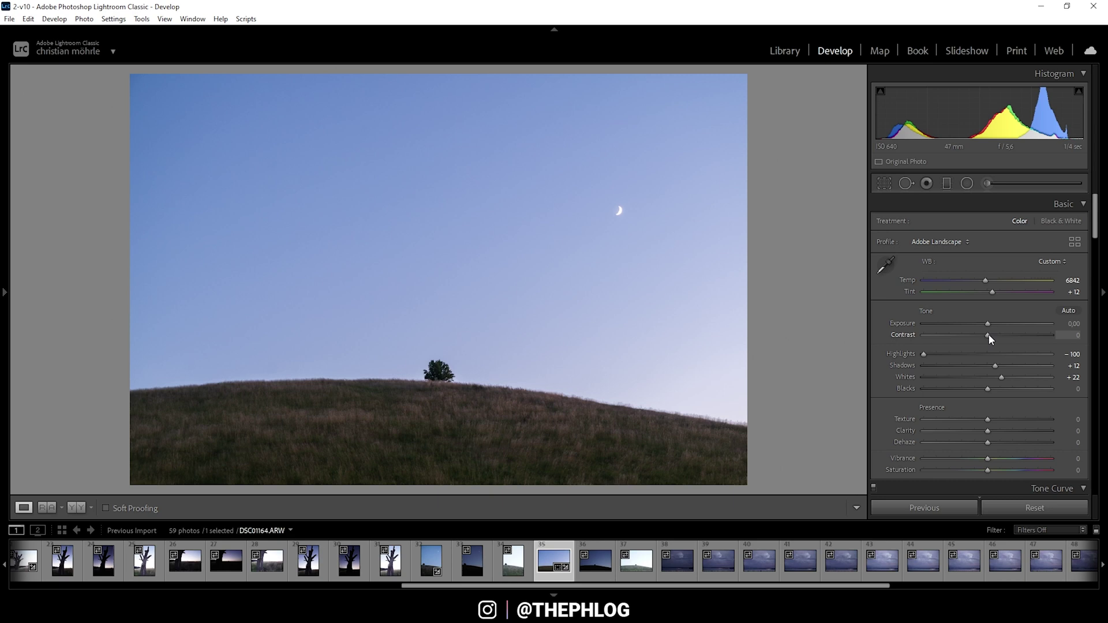
# Step: Lower Contrast to -18 and add Texture +8, Clarity +5 and Vibrance +13
pyautogui.moveTo(988, 335); pyautogui.dragTo(978, 334)
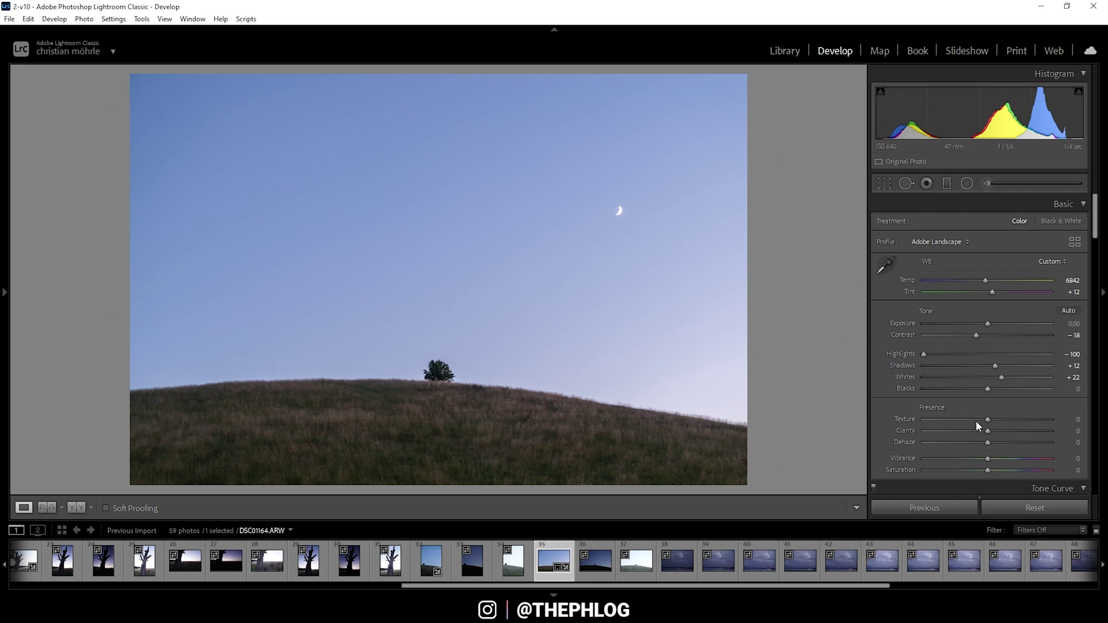
pyautogui.moveTo(988, 420); pyautogui.dragTo(990, 419)
pyautogui.moveTo(989, 431); pyautogui.dragTo(996, 458)
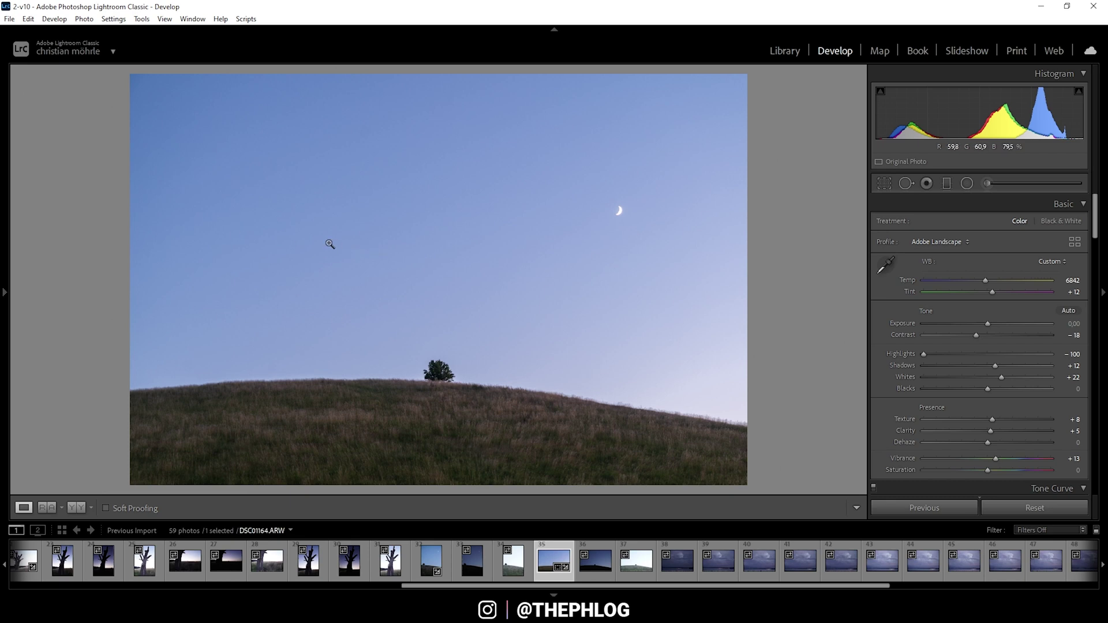
pyautogui.click(946, 183)
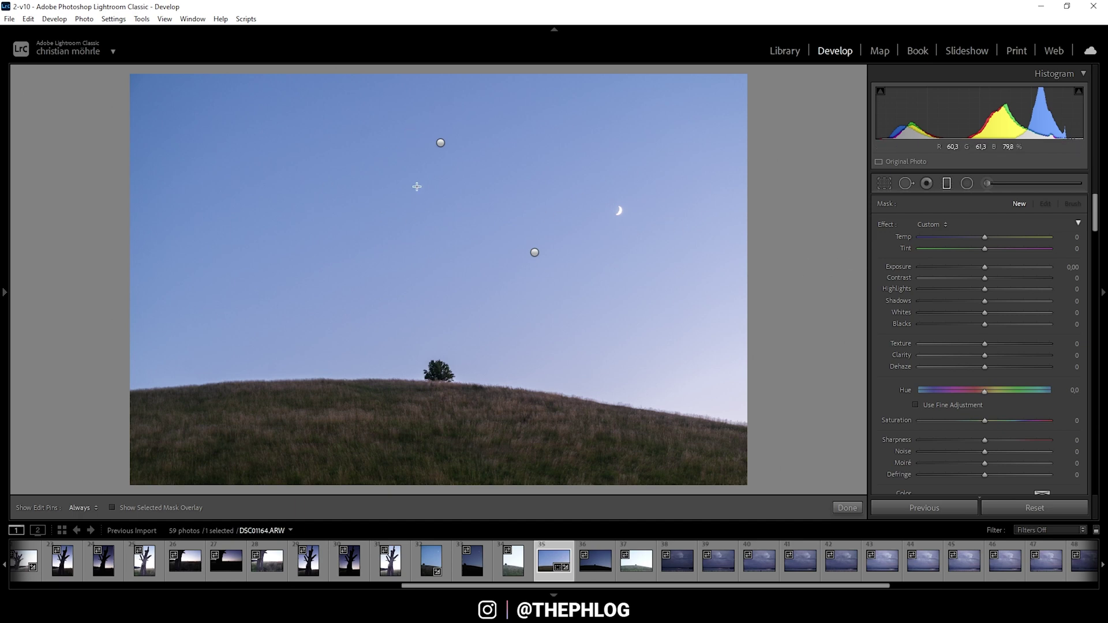
# Step: Darken the lower sky gradient to Exposure -1.38 and the upper gradient to -0.57
pyautogui.click(535, 253)
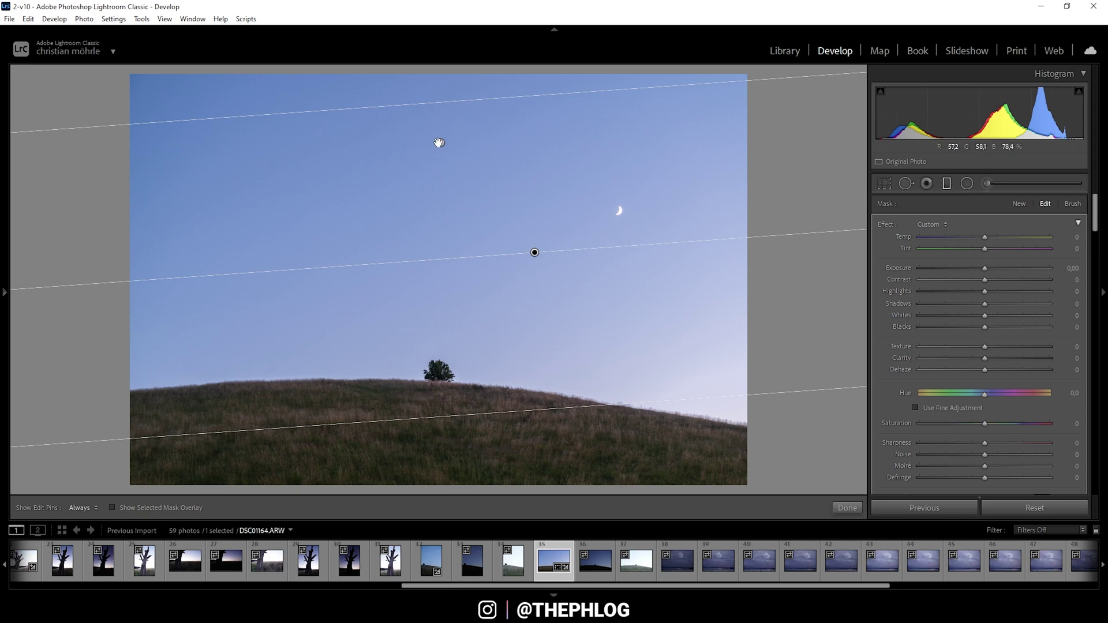
pyautogui.click(440, 144)
pyautogui.click(536, 252)
pyautogui.moveTo(984, 269); pyautogui.dragTo(960, 269)
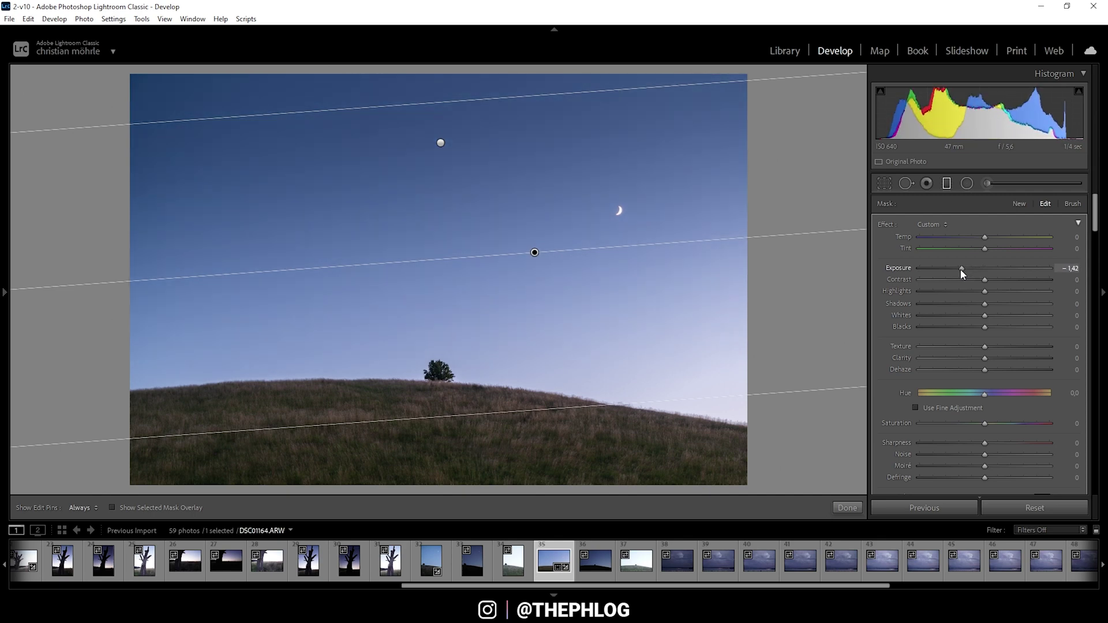
pyautogui.click(441, 142)
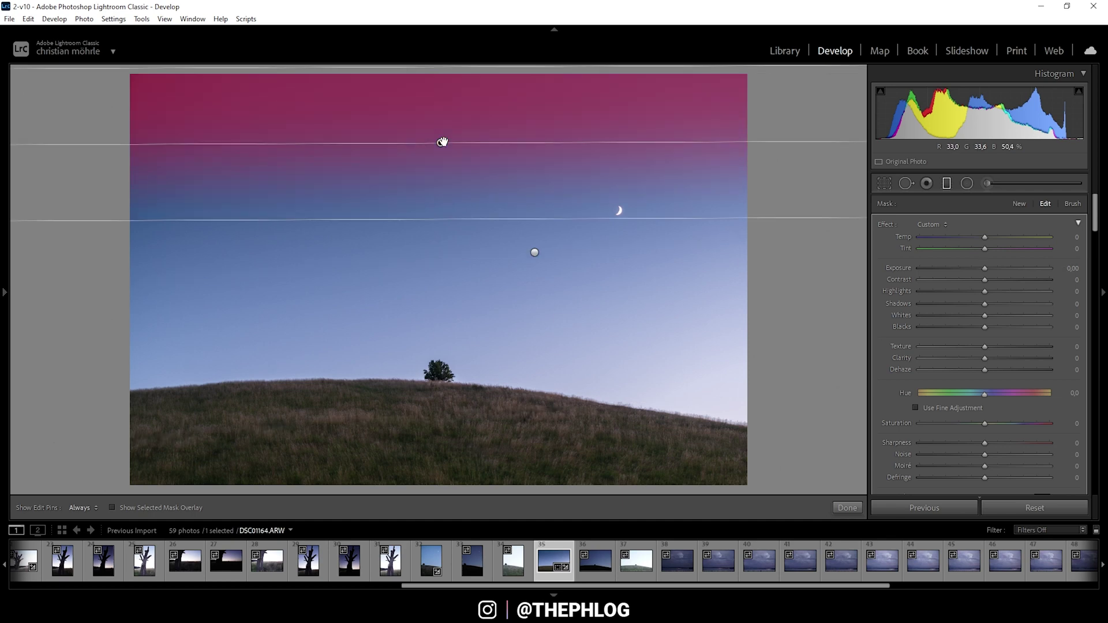
pyautogui.moveTo(984, 269); pyautogui.dragTo(972, 266)
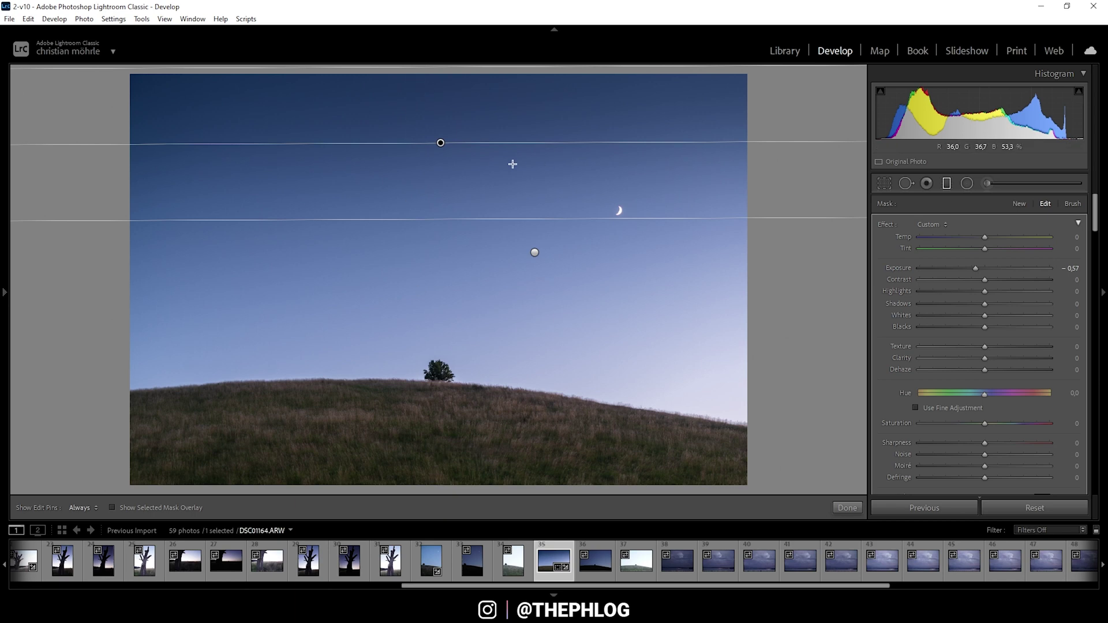
# Step: Select the right-horizon radial adjustment, lift its Blacks and add slight haze
pyautogui.click(967, 185)
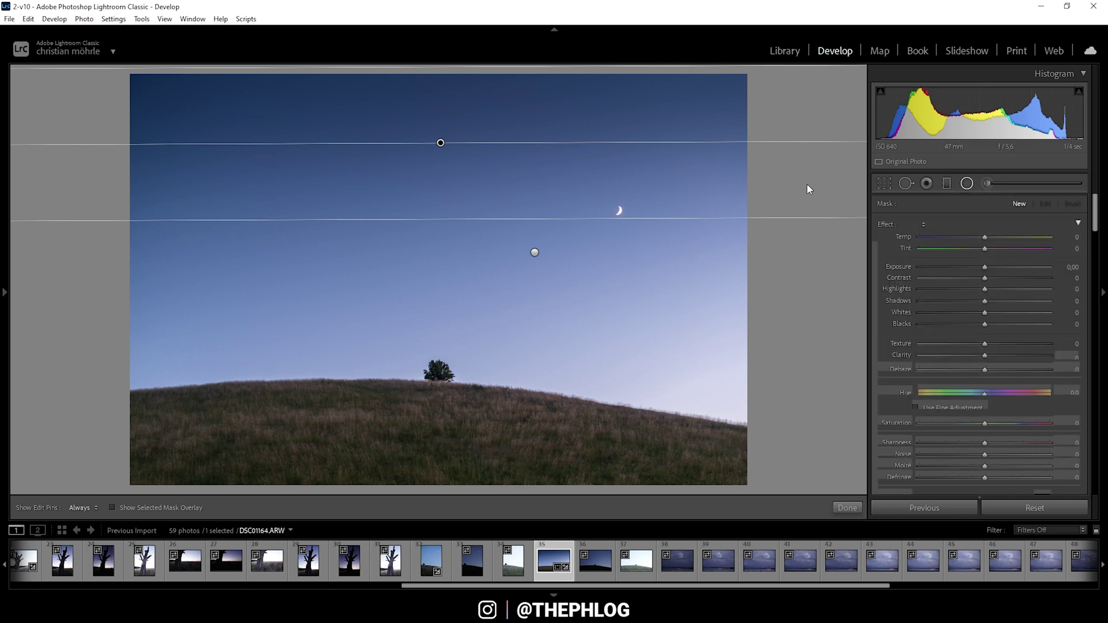
pyautogui.click(617, 210)
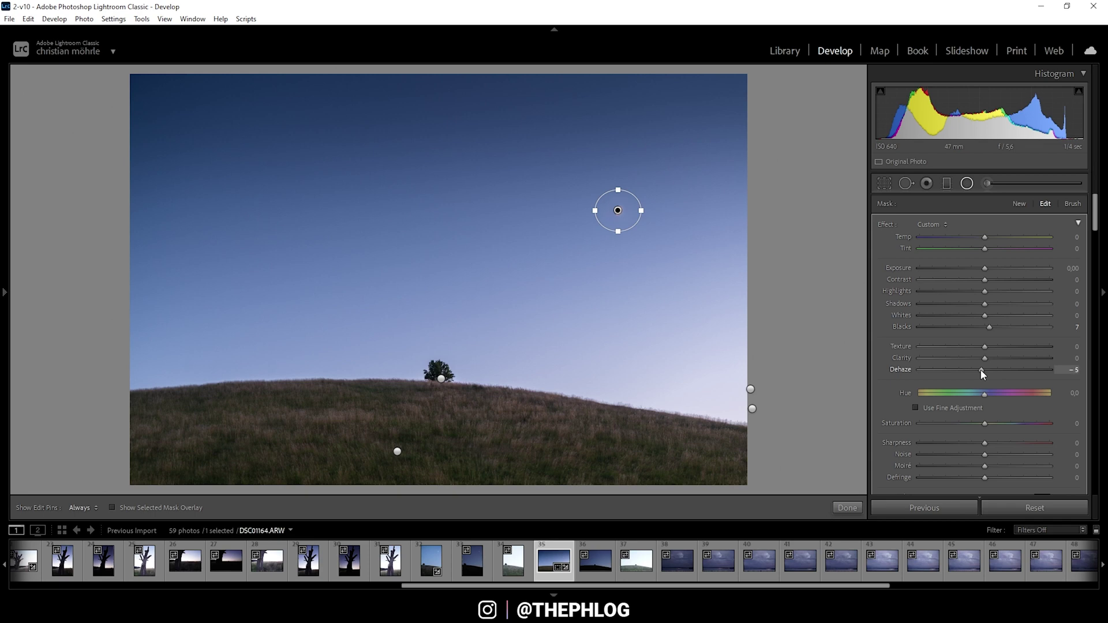
pyautogui.click(965, 185)
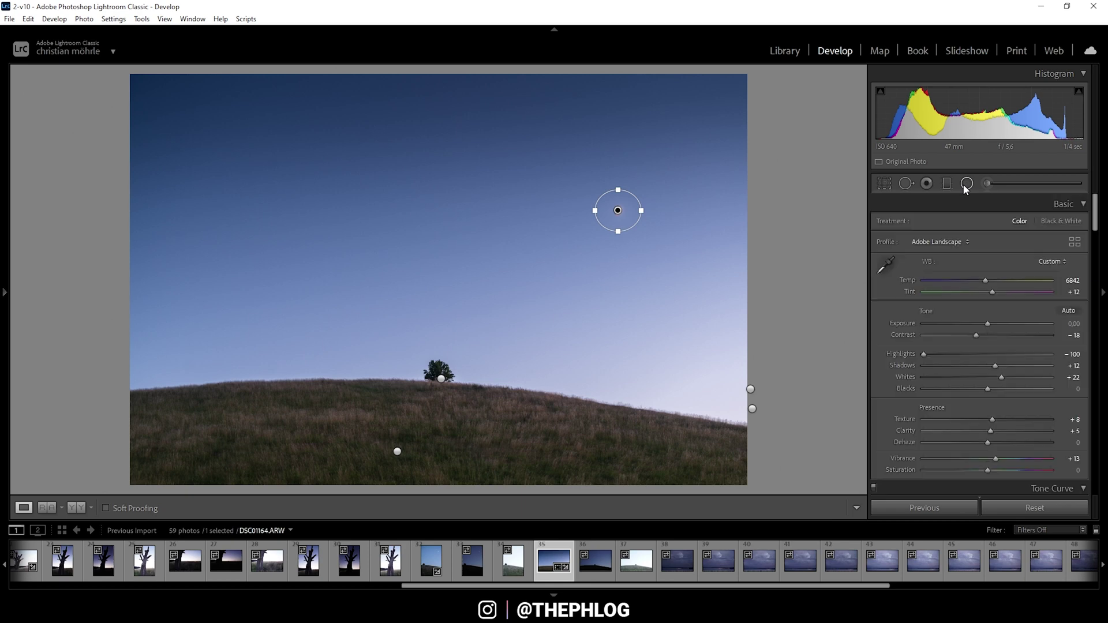
pyautogui.click(965, 184)
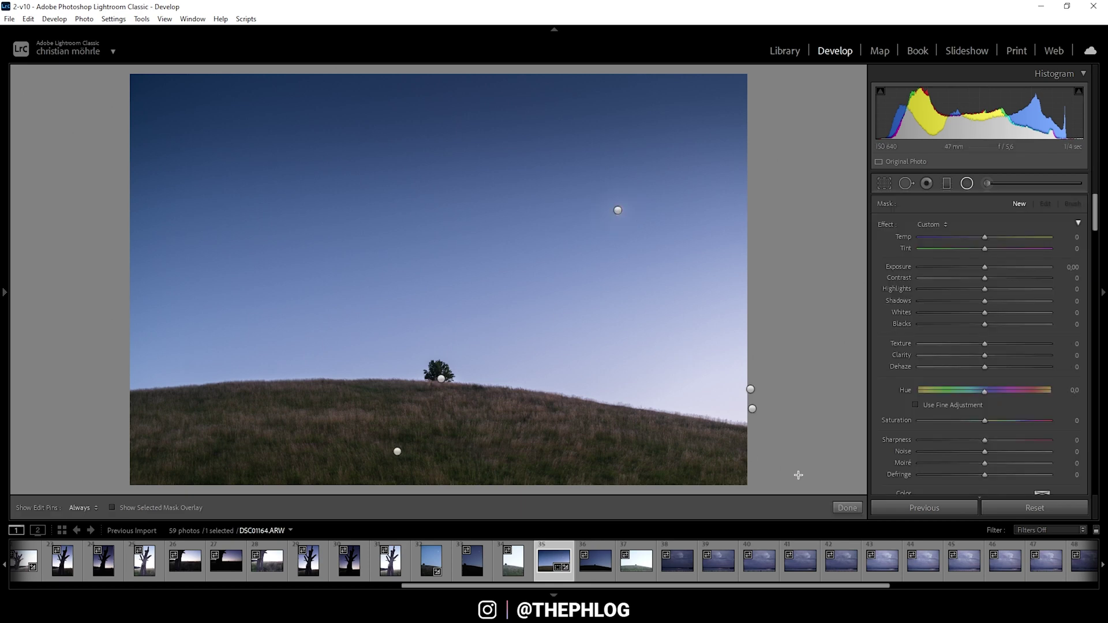
pyautogui.click(751, 389)
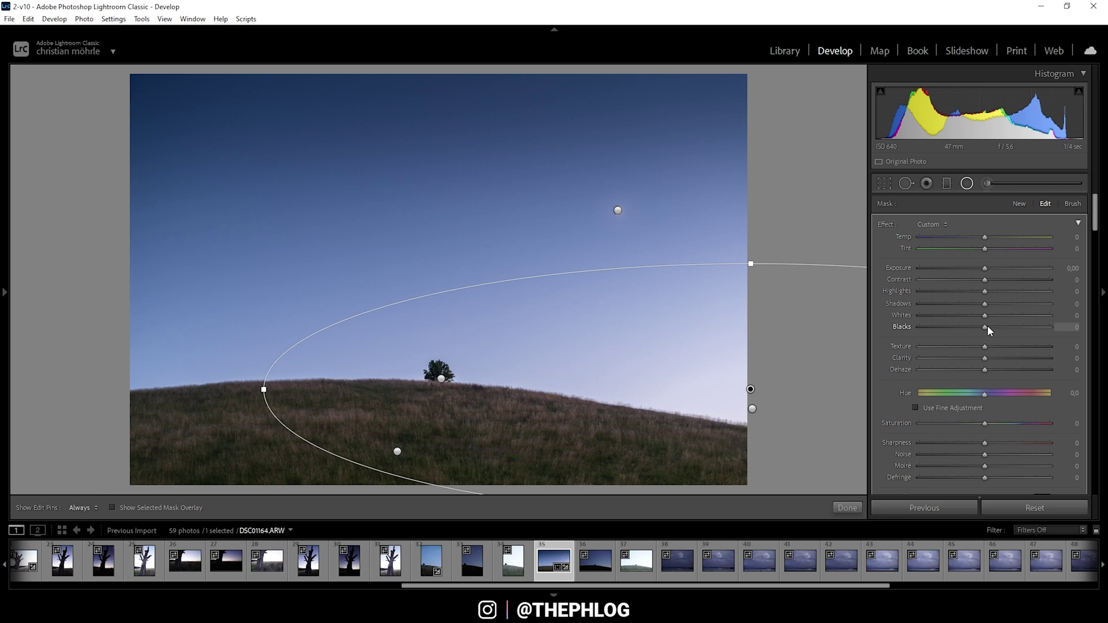
pyautogui.moveTo(991, 326); pyautogui.dragTo(997, 327)
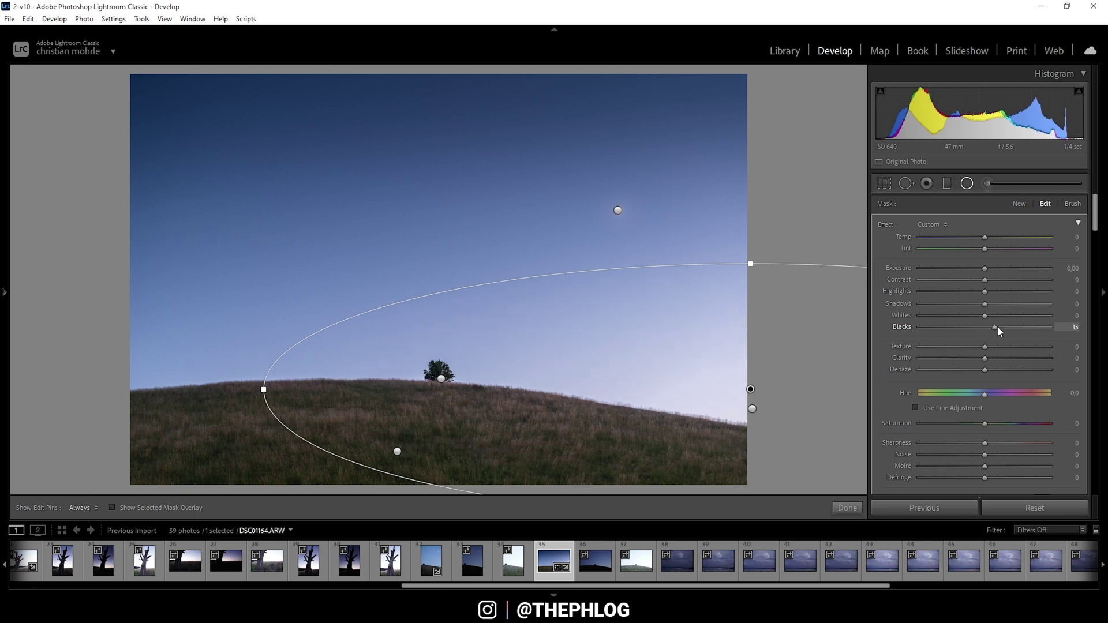
pyautogui.moveTo(999, 327); pyautogui.dragTo(1002, 327)
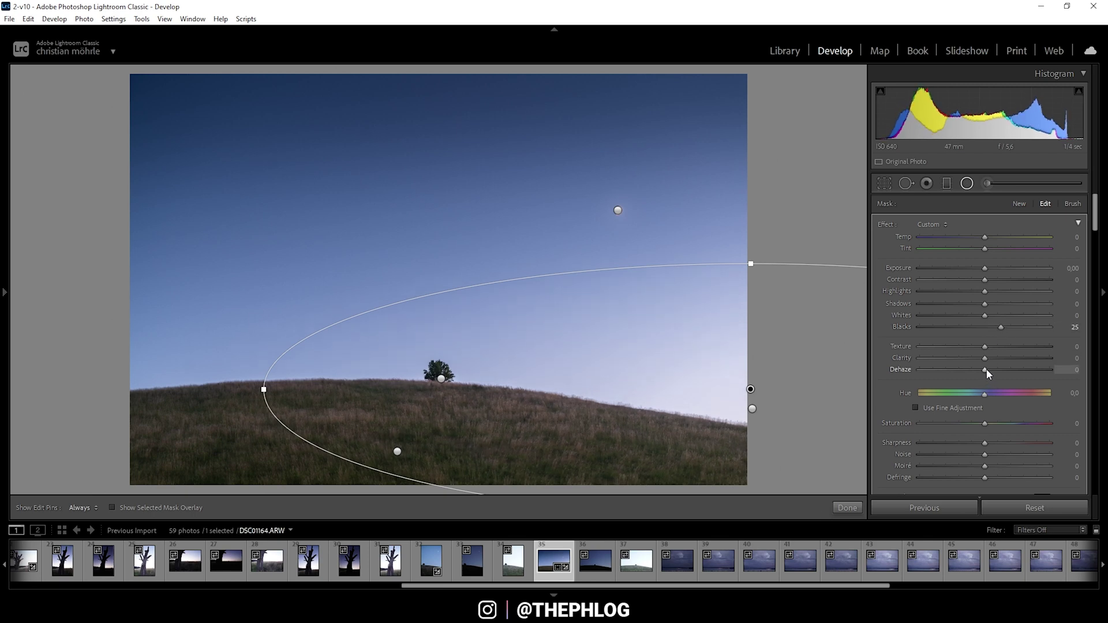
pyautogui.moveTo(986, 370); pyautogui.dragTo(978, 370)
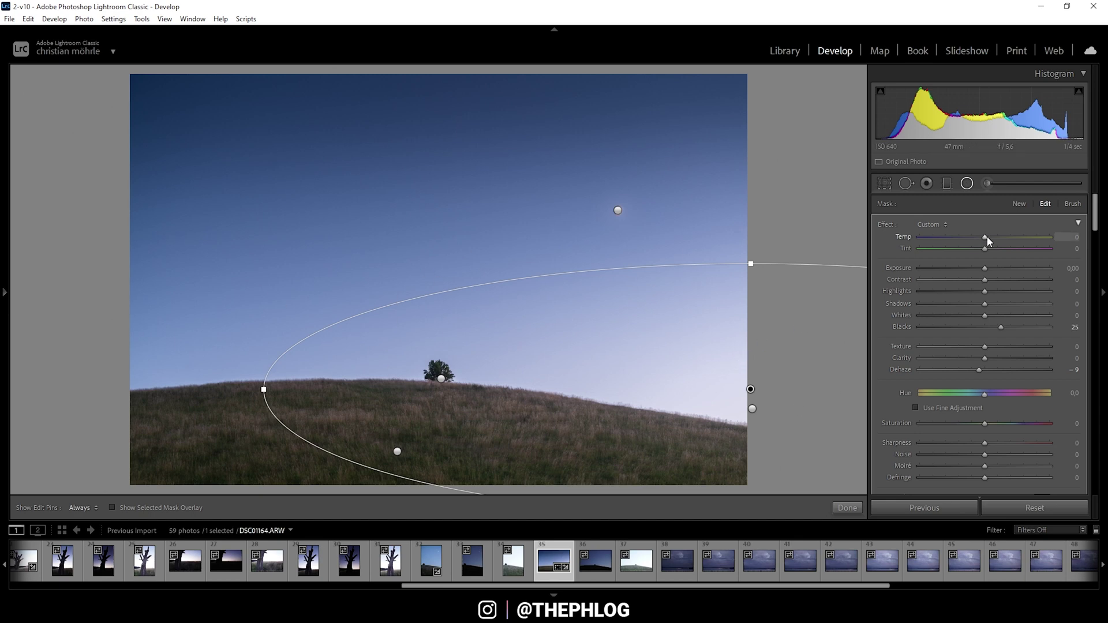
# Step: Warm the horizon glow to Temp +7 and ease back its tint
pyautogui.moveTo(987, 237); pyautogui.dragTo(988, 236)
pyautogui.moveTo(989, 236); pyautogui.dragTo(1032, 237)
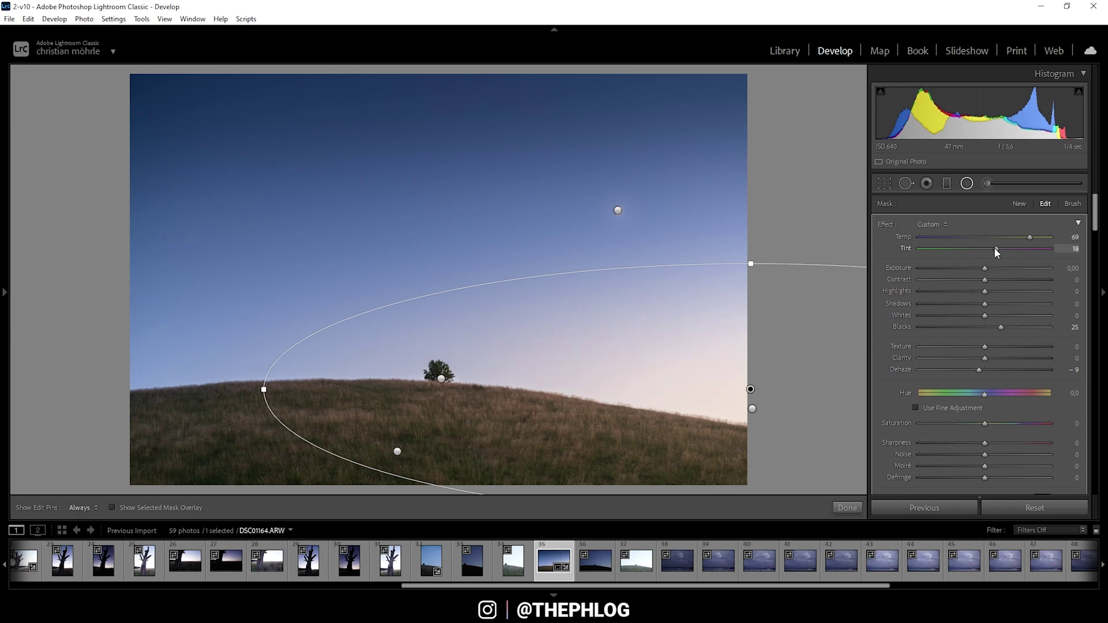
pyautogui.moveTo(997, 249); pyautogui.dragTo(992, 248)
# Step: On the lower radial pin, raise Blacks to 71 and lower Dehaze to -35
pyautogui.click(752, 408)
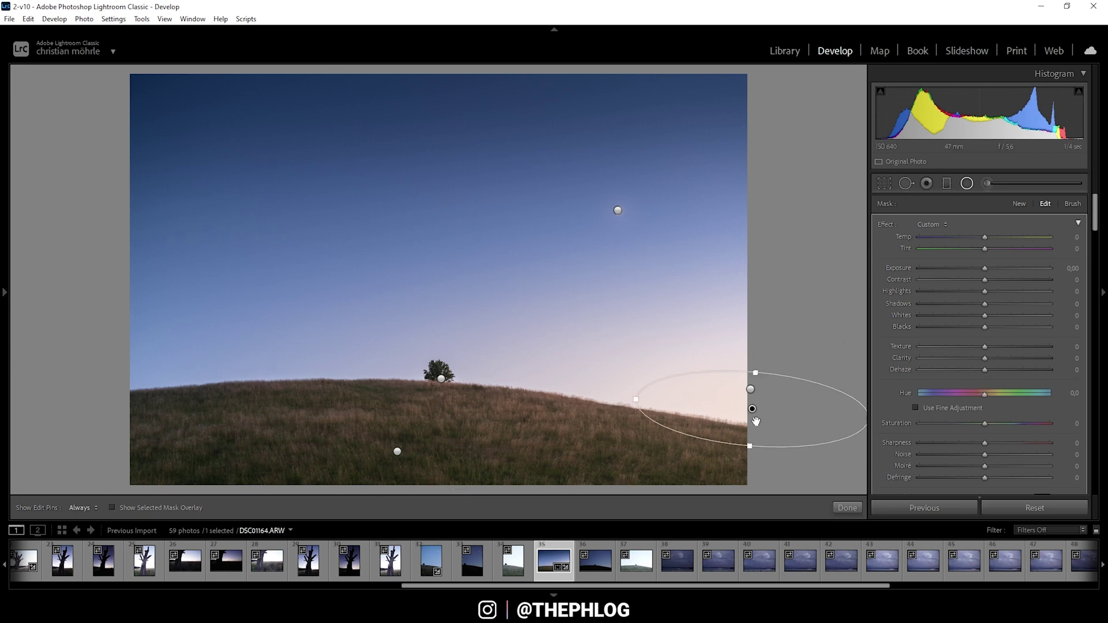
pyautogui.moveTo(991, 326); pyautogui.dragTo(996, 328)
pyautogui.moveTo(1001, 330); pyautogui.dragTo(1031, 327)
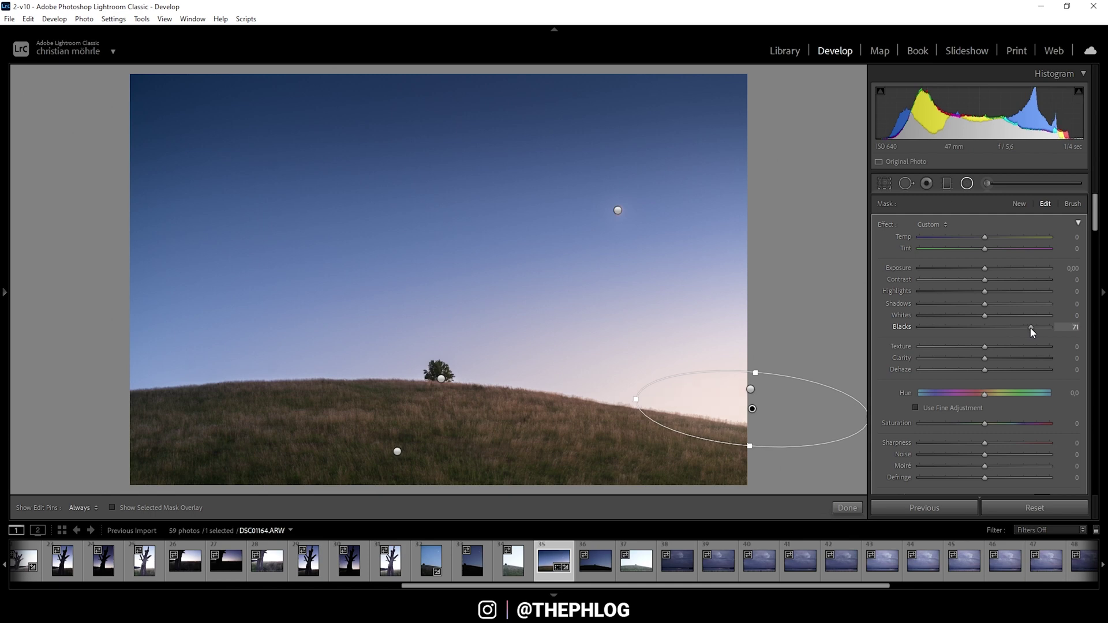
pyautogui.moveTo(987, 372); pyautogui.dragTo(977, 371)
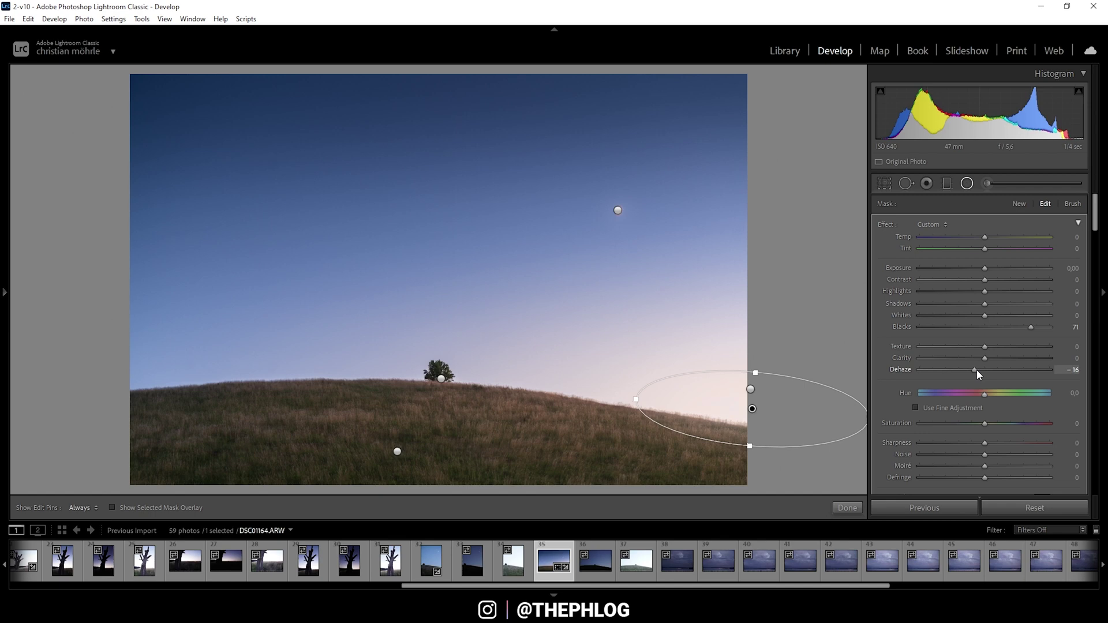
pyautogui.moveTo(972, 371); pyautogui.dragTo(962, 371)
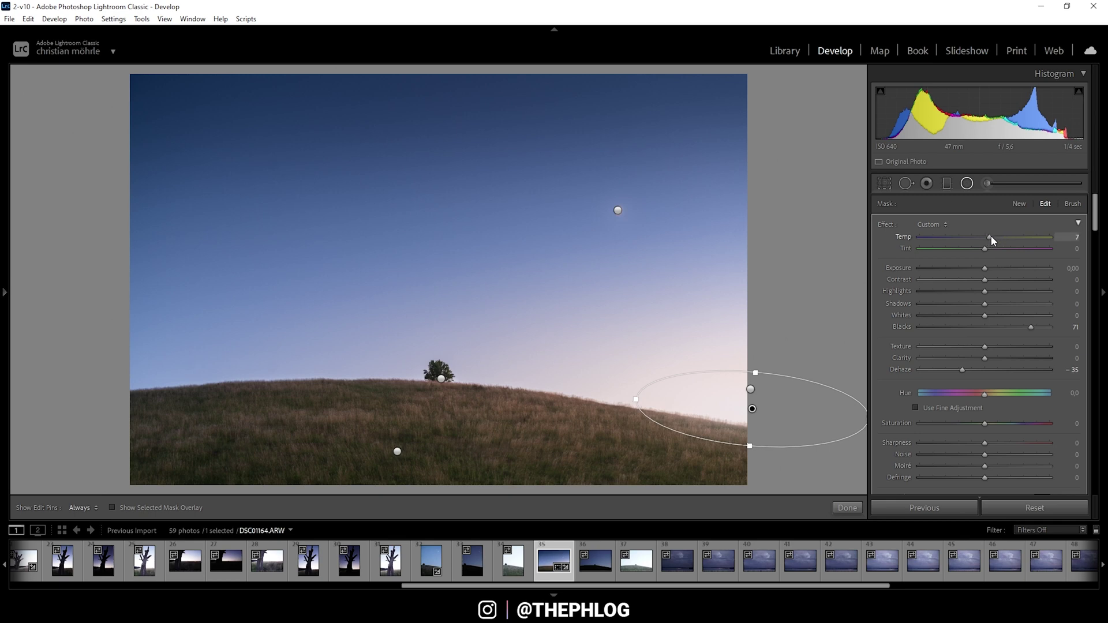
pyautogui.hotkey('shift', 'm')
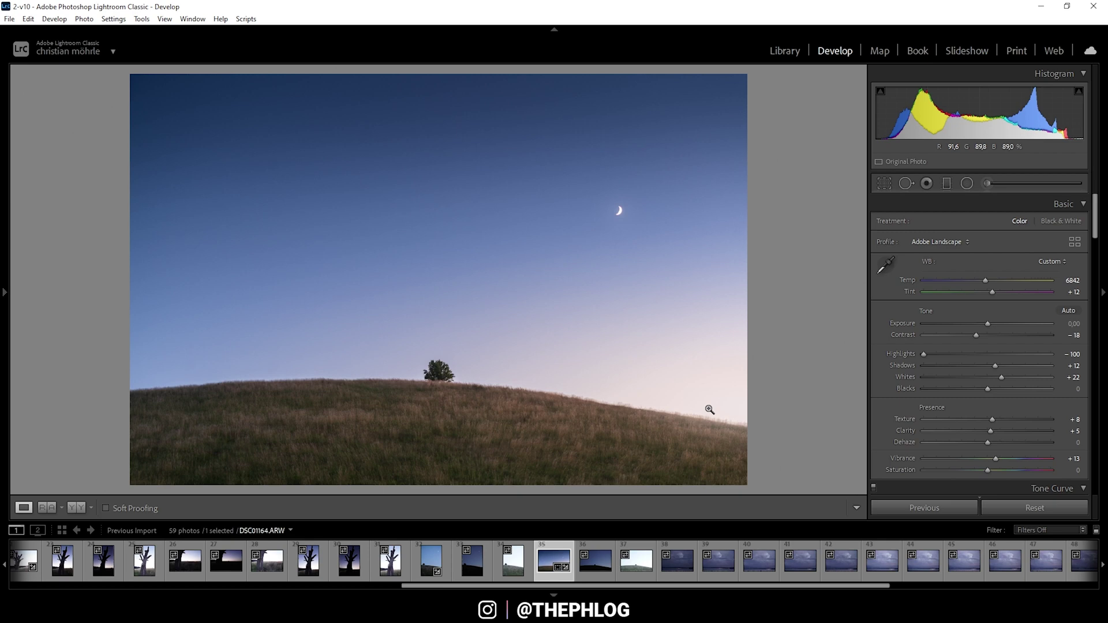
pyautogui.click(968, 184)
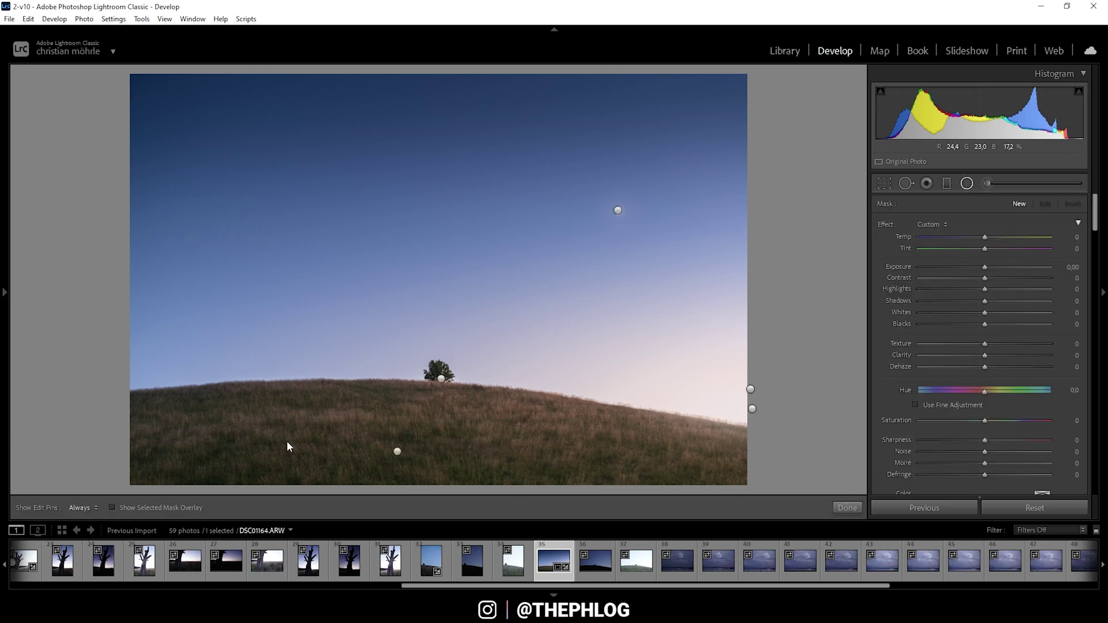
# Step: Increase Contrast, Texture and Clarity on the grassy hillside radial adjustment
pyautogui.click(398, 455)
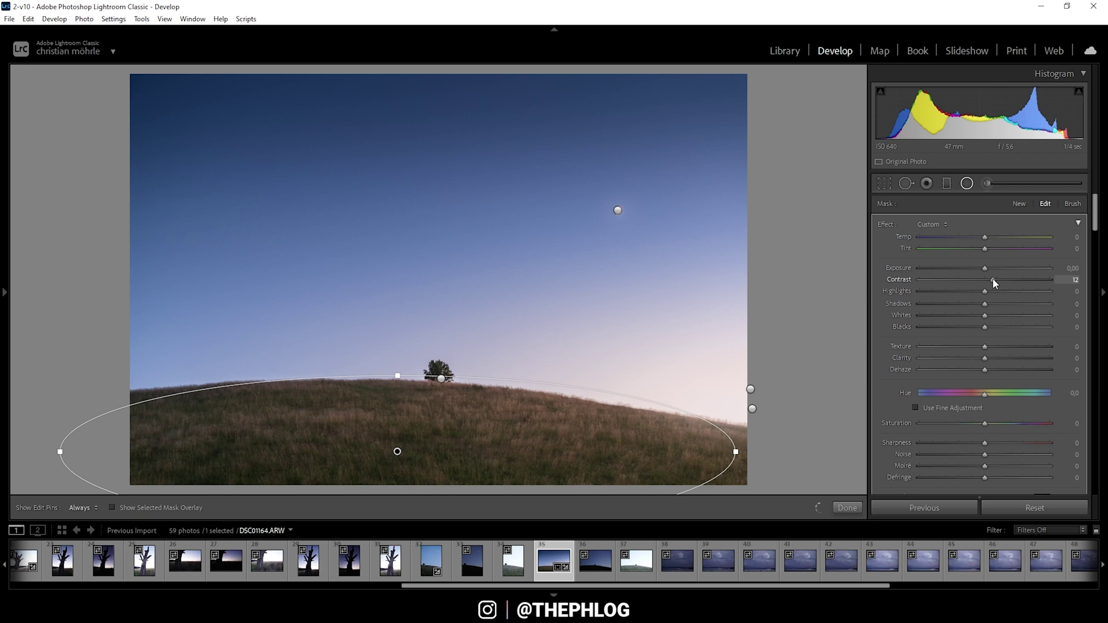
pyautogui.moveTo(997, 279); pyautogui.dragTo(1011, 279)
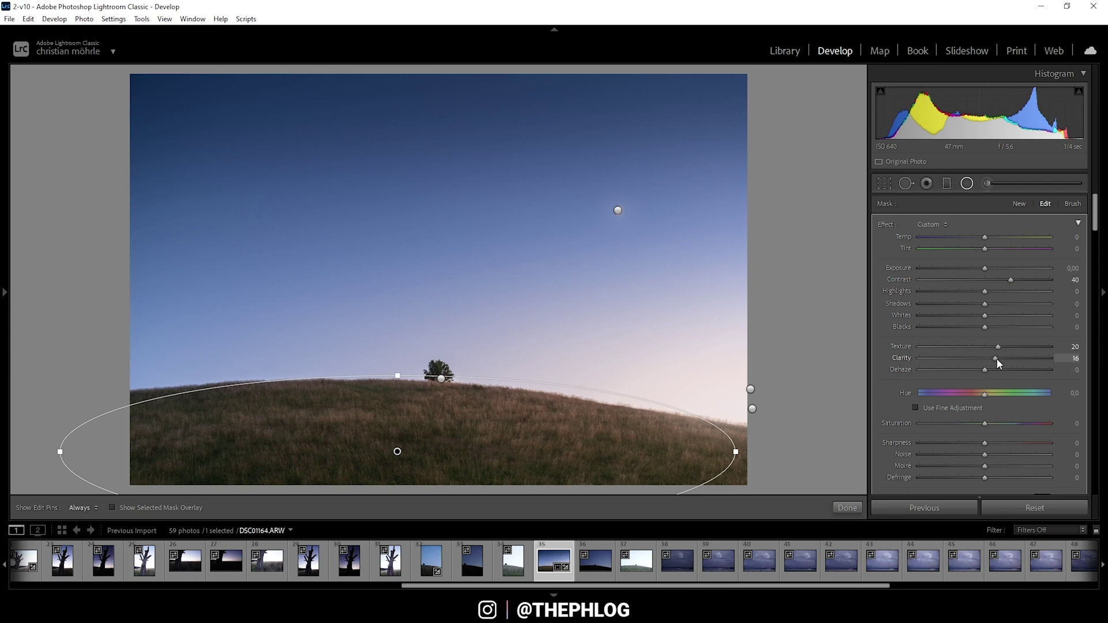
pyautogui.moveTo(996, 358); pyautogui.dragTo(1006, 348)
# Step: Raise Whites to 80 in the radial adjustment centred on the tree
pyautogui.click(441, 378)
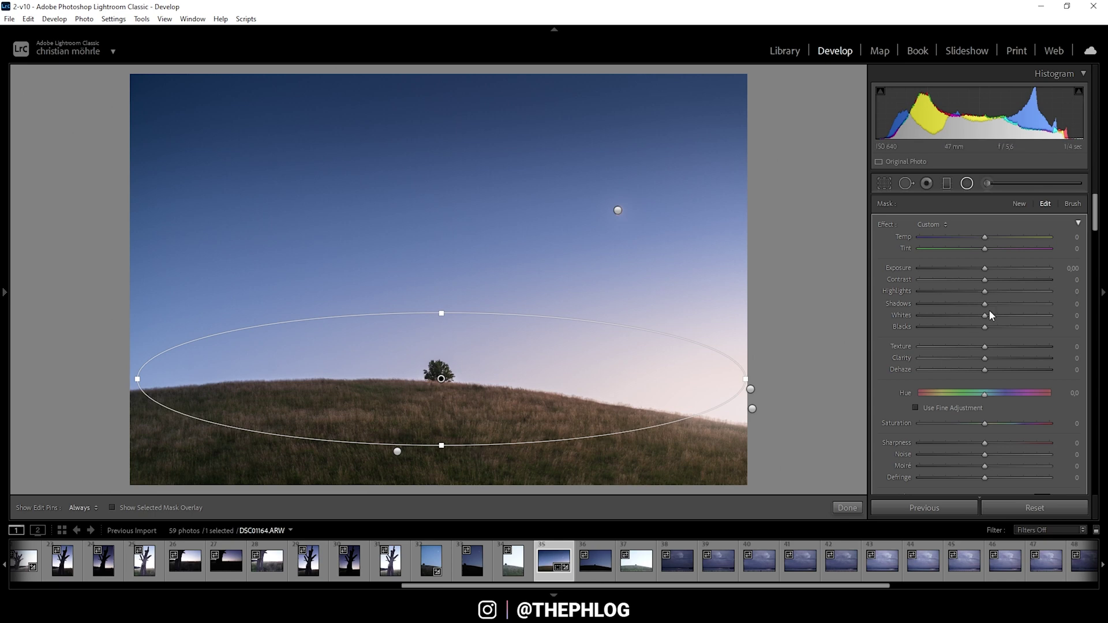
pyautogui.moveTo(985, 315); pyautogui.dragTo(1037, 316)
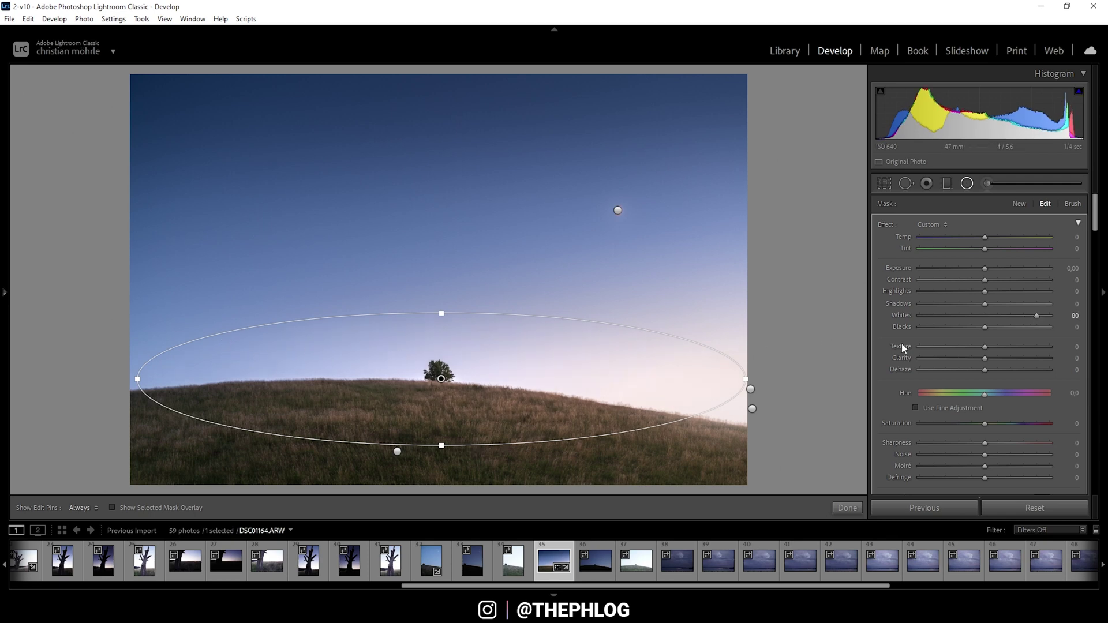
pyautogui.scroll(-4, 918, 350)
# Step: Limit the tree radial mask to a Luminance range of 0/57 and exit radial editing
pyautogui.click(963, 381)
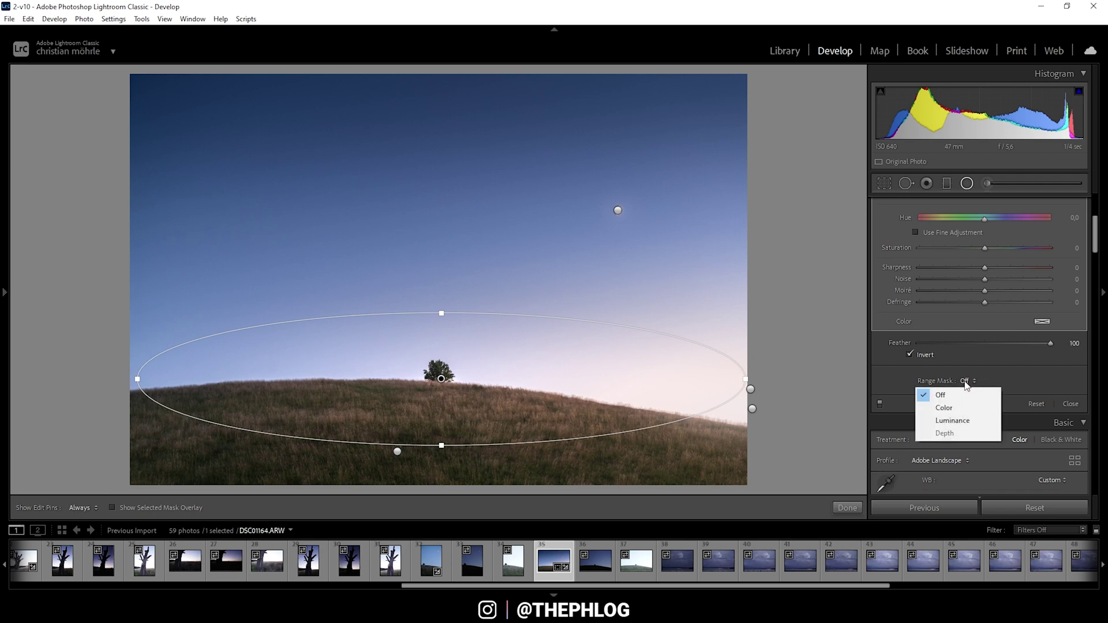
pyautogui.click(955, 422)
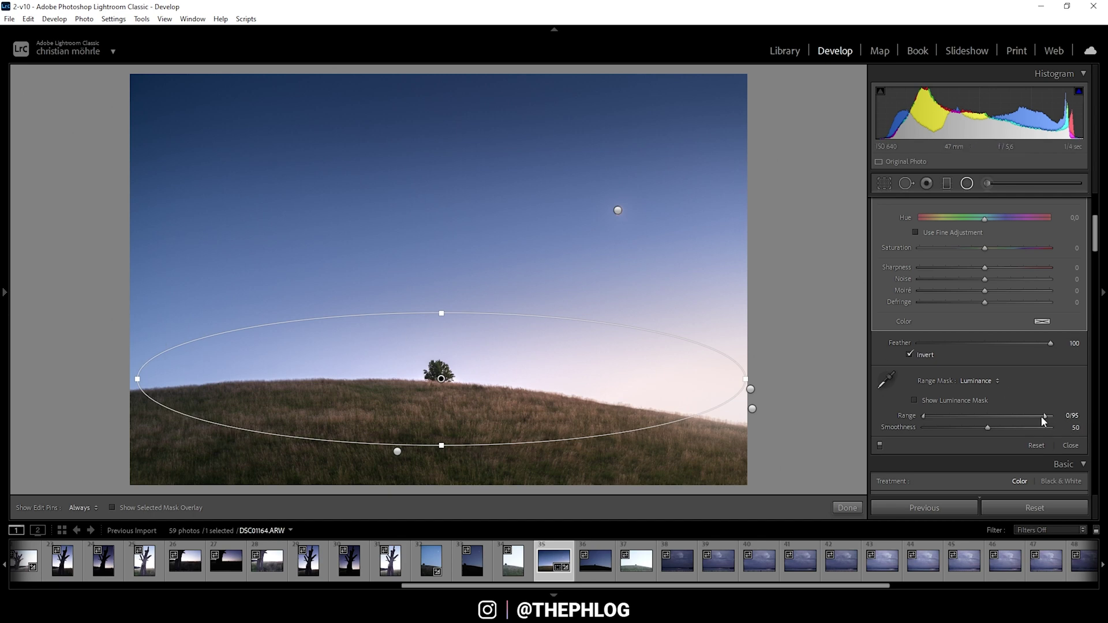
pyautogui.moveTo(1042, 417); pyautogui.dragTo(996, 413)
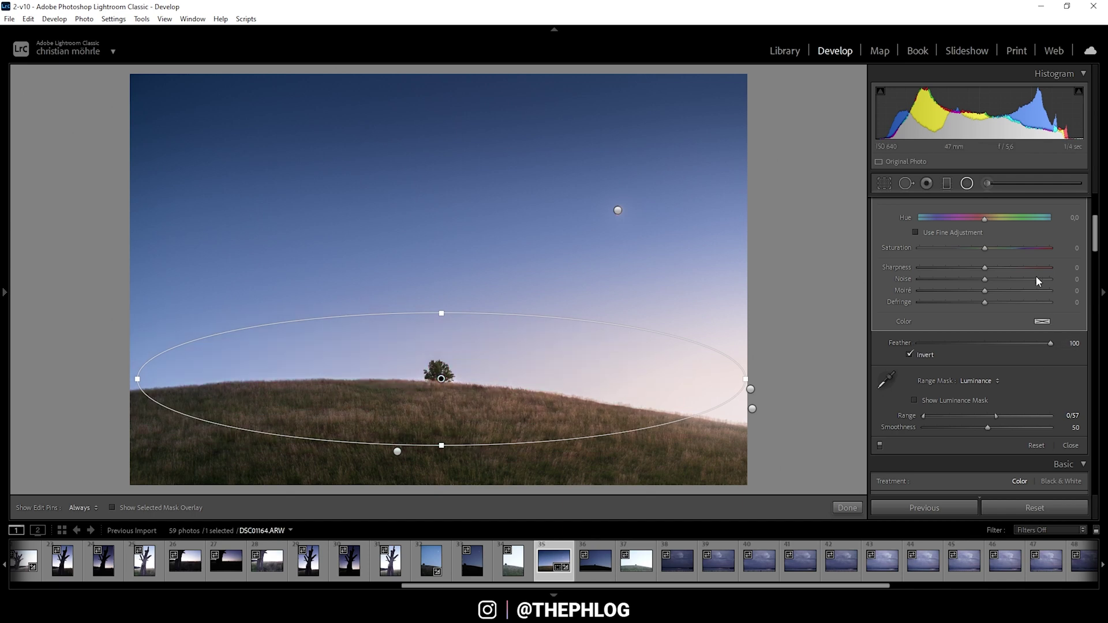
pyautogui.moveTo(1096, 231); pyautogui.dragTo(1095, 225)
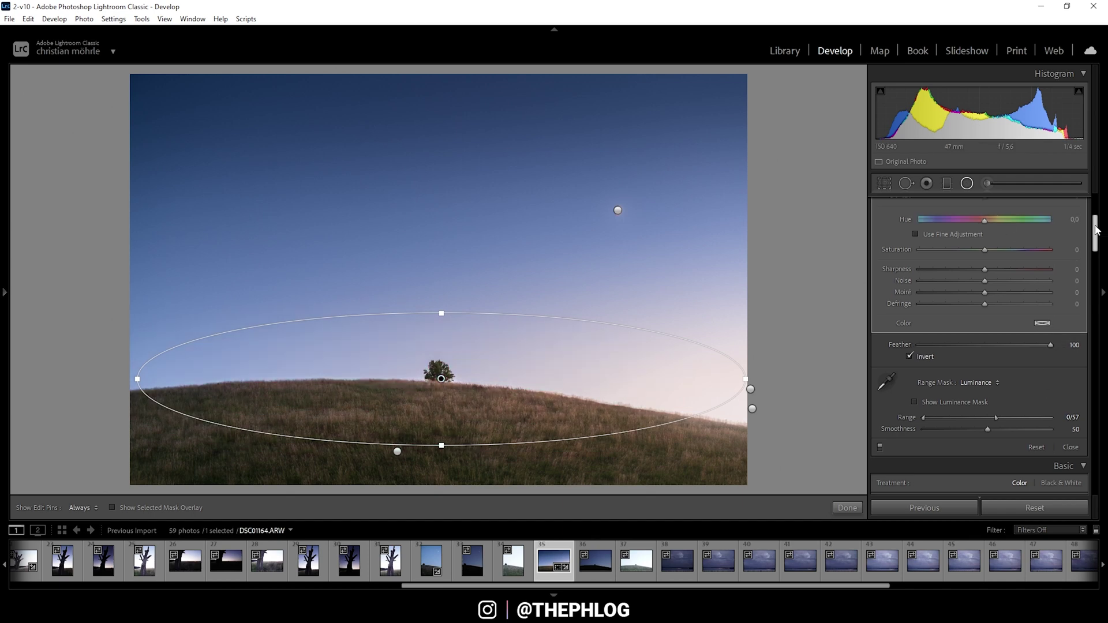
pyautogui.click(967, 183)
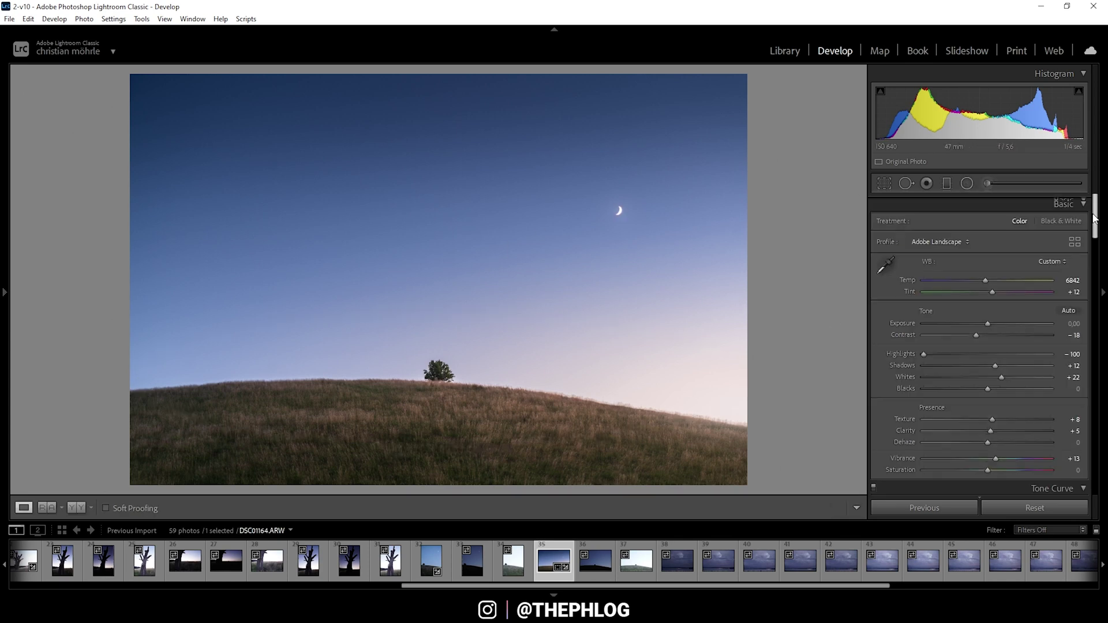
# Step: Nudge the red curve's top point and pull the blue curve's top to output 251
pyautogui.moveTo(1095, 216); pyautogui.dragTo(1095, 248)
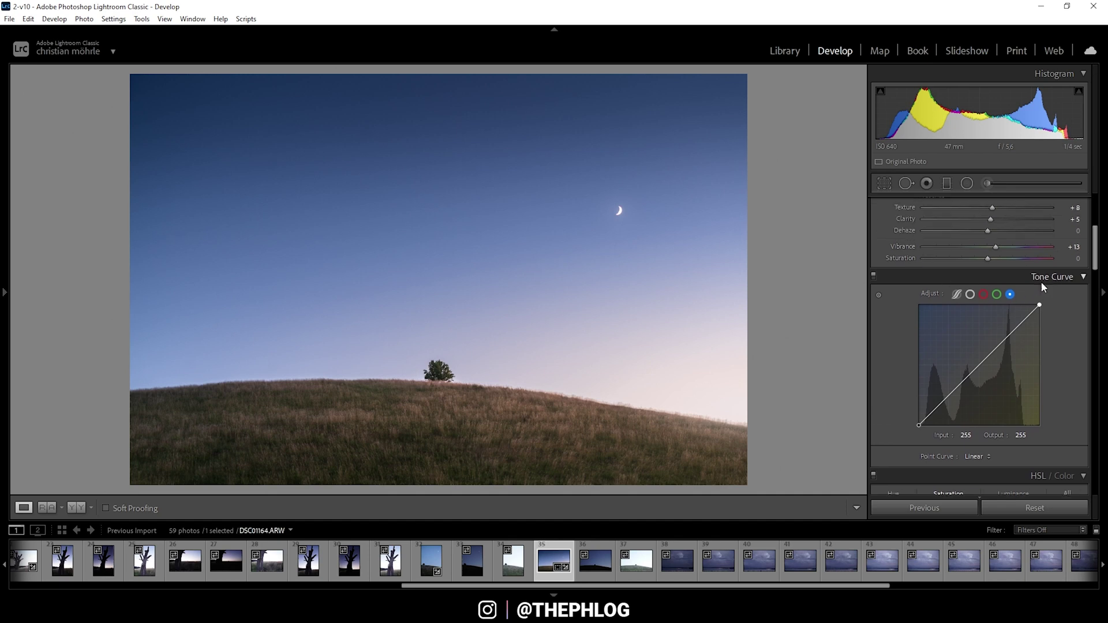
pyautogui.click(983, 295)
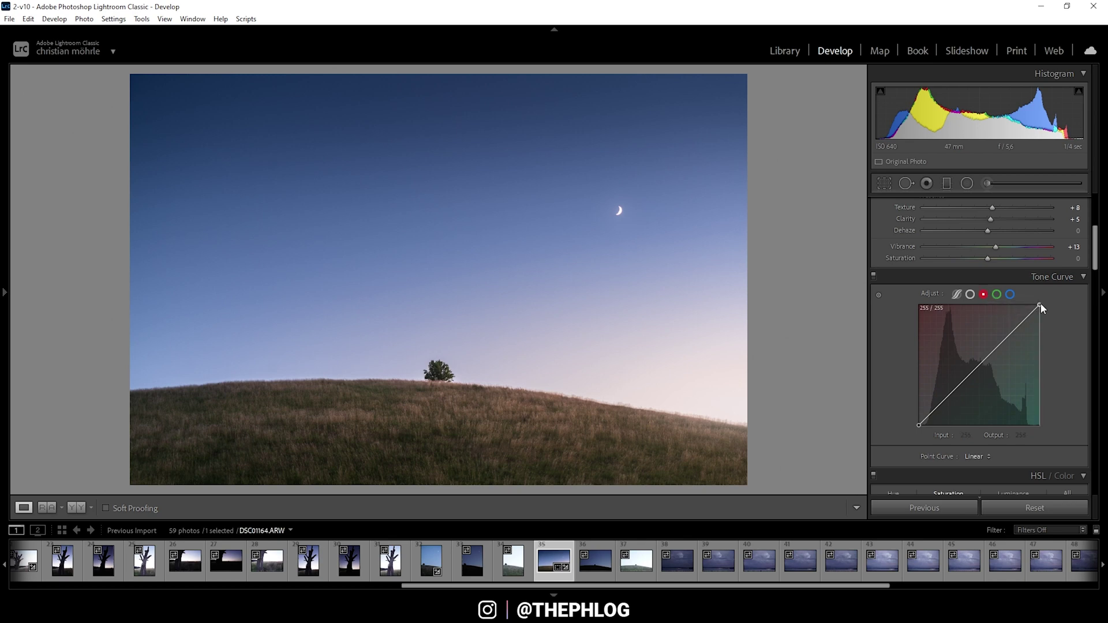
pyautogui.moveTo(1040, 305); pyautogui.dragTo(1040, 305)
pyautogui.click(1010, 295)
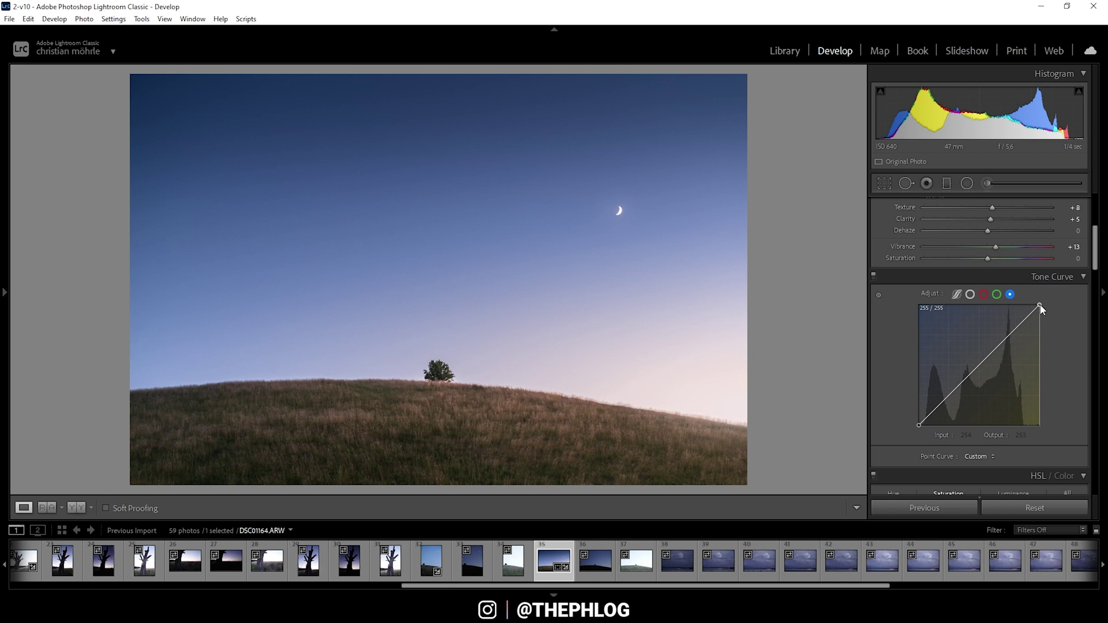
pyautogui.moveTo(1040, 304); pyautogui.dragTo(1043, 306)
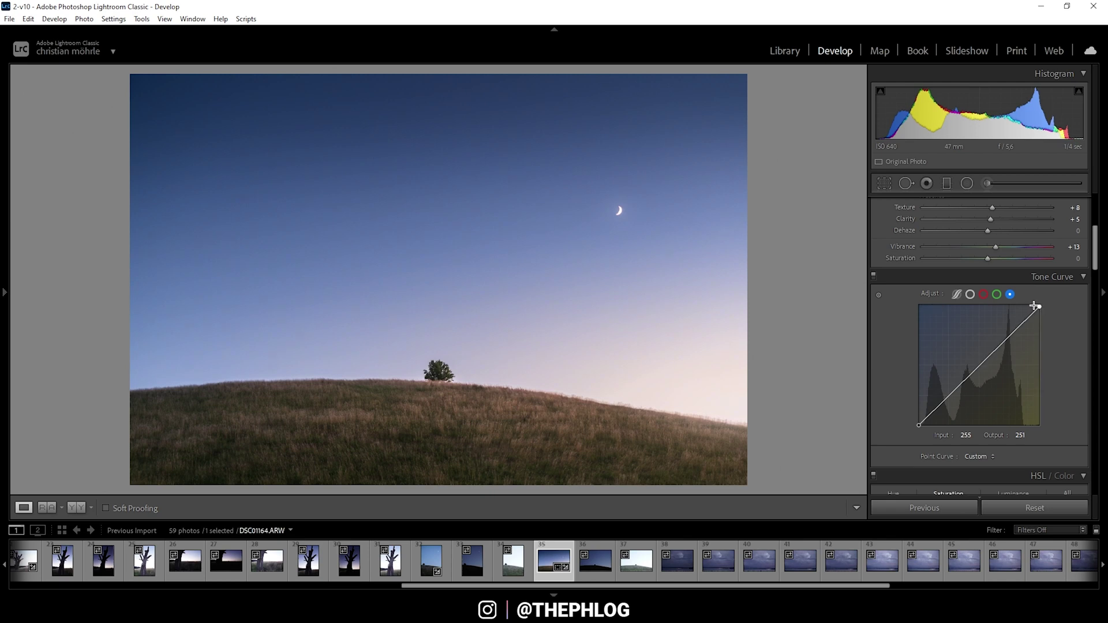
pyautogui.click(1063, 272)
# Step: Shift the HSL Hue of Green to -100 and Yellow to -44
pyautogui.scroll(-3, 999, 294)
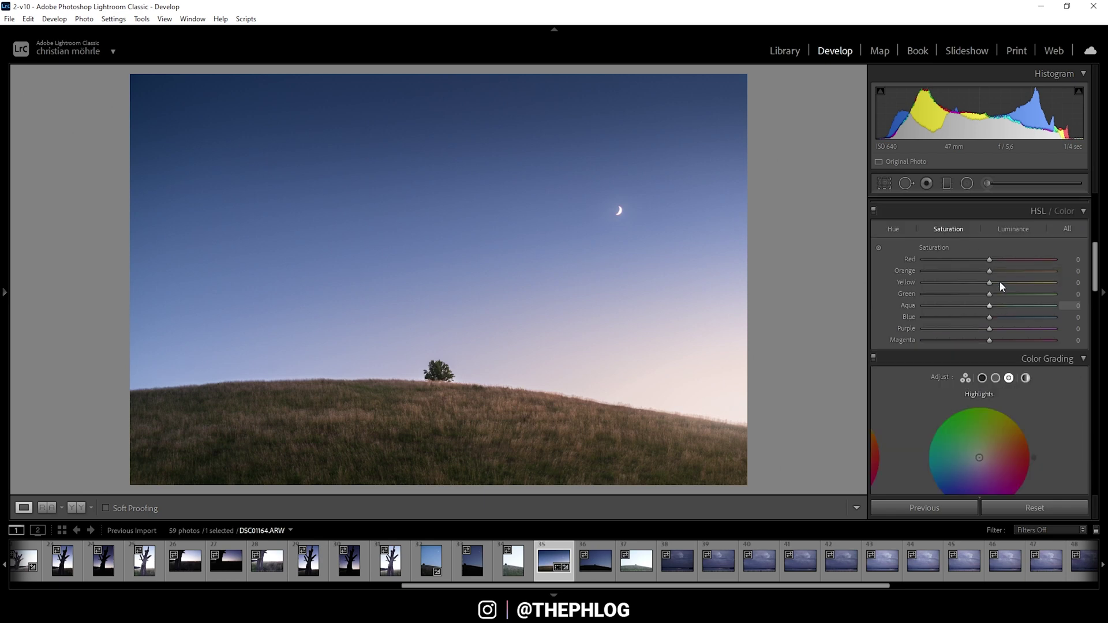
pyautogui.click(894, 229)
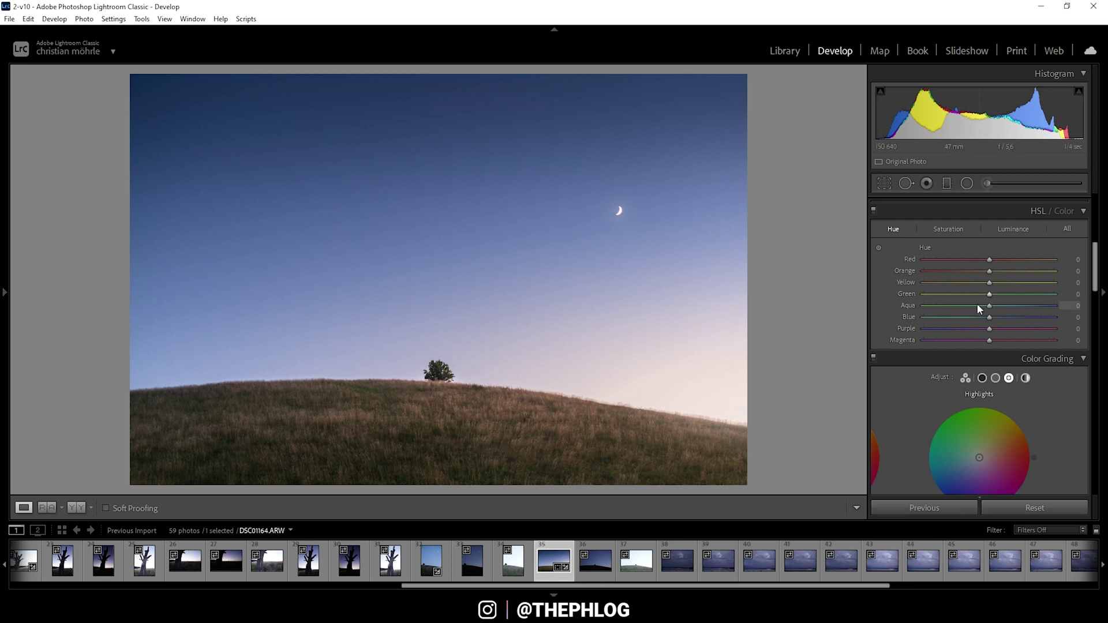
pyautogui.moveTo(987, 294); pyautogui.dragTo(980, 293)
pyautogui.moveTo(986, 283); pyautogui.dragTo(960, 283)
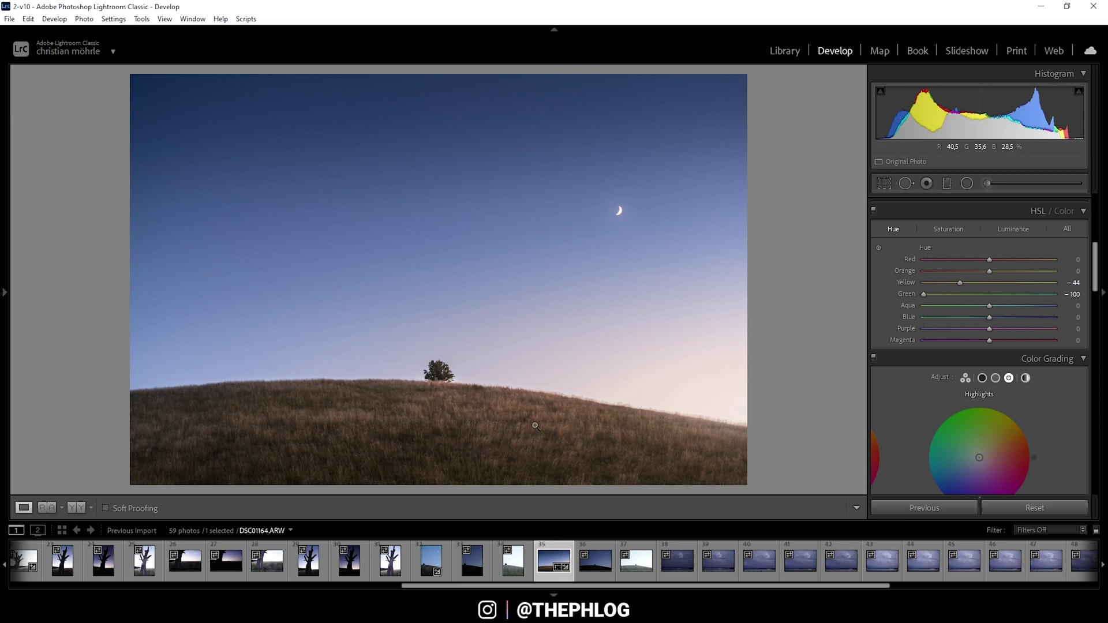
# Step: Set HSL Saturation: Orange -32, Yellow -40, Green -31, Blue +11, Purple +10, Magenta +8
pyautogui.click(948, 230)
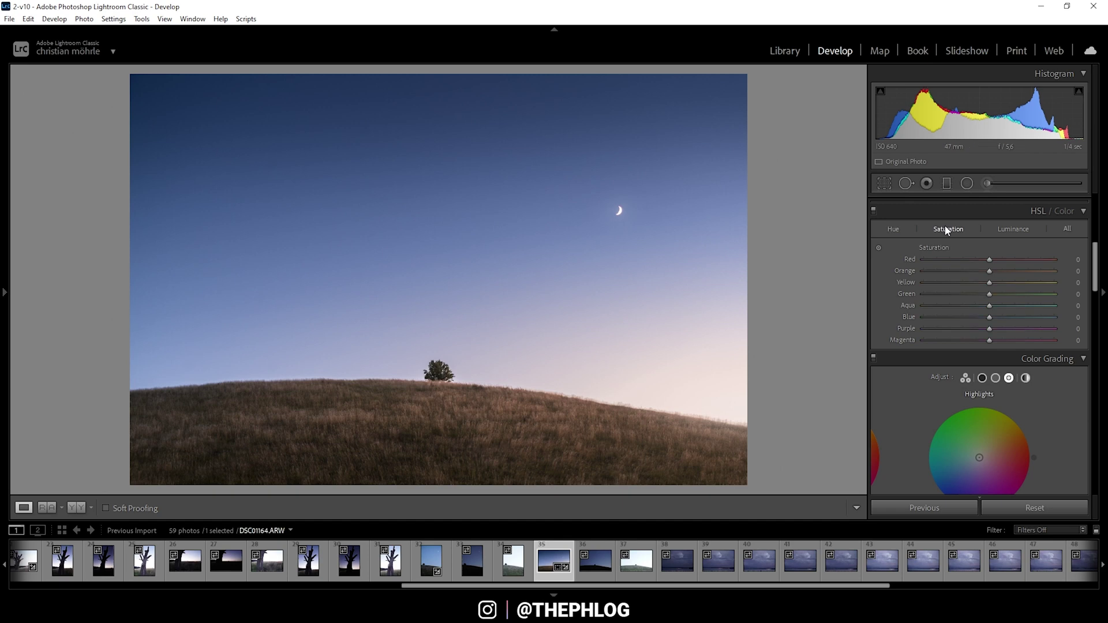
pyautogui.moveTo(989, 270)
pyautogui.mouseDown()
pyautogui.moveTo(967, 270)
pyautogui.moveTo(973, 285)
pyautogui.mouseUp()
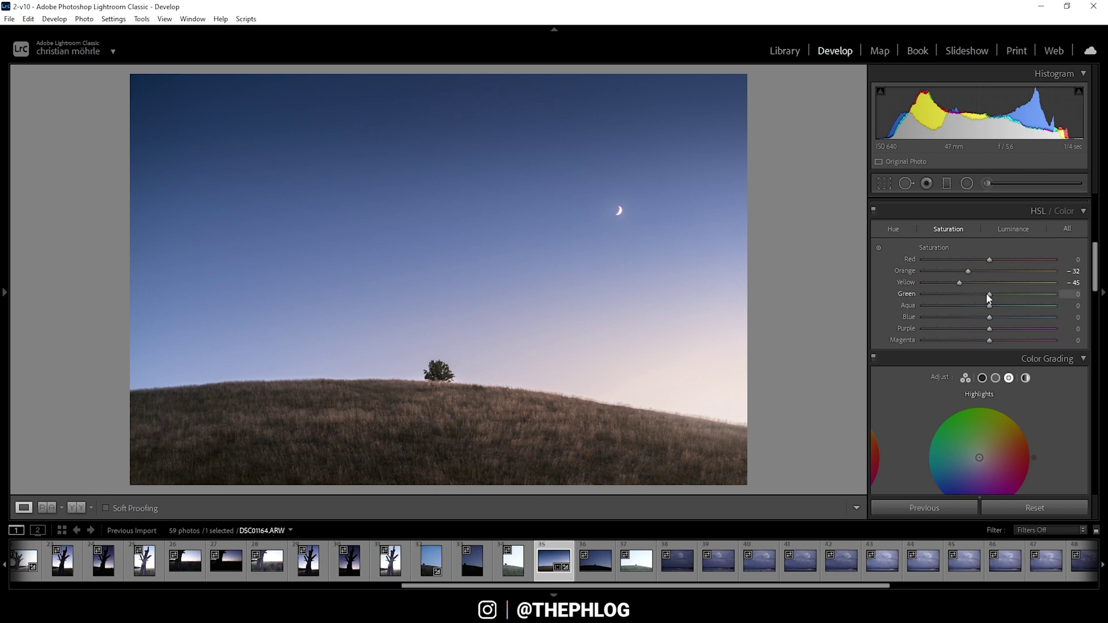
pyautogui.moveTo(989, 294); pyautogui.dragTo(974, 296)
pyautogui.hotkey('ctrl', 'z')
pyautogui.hotkey('ctrl', 'z')
pyautogui.moveTo(992, 317); pyautogui.dragTo(996, 329)
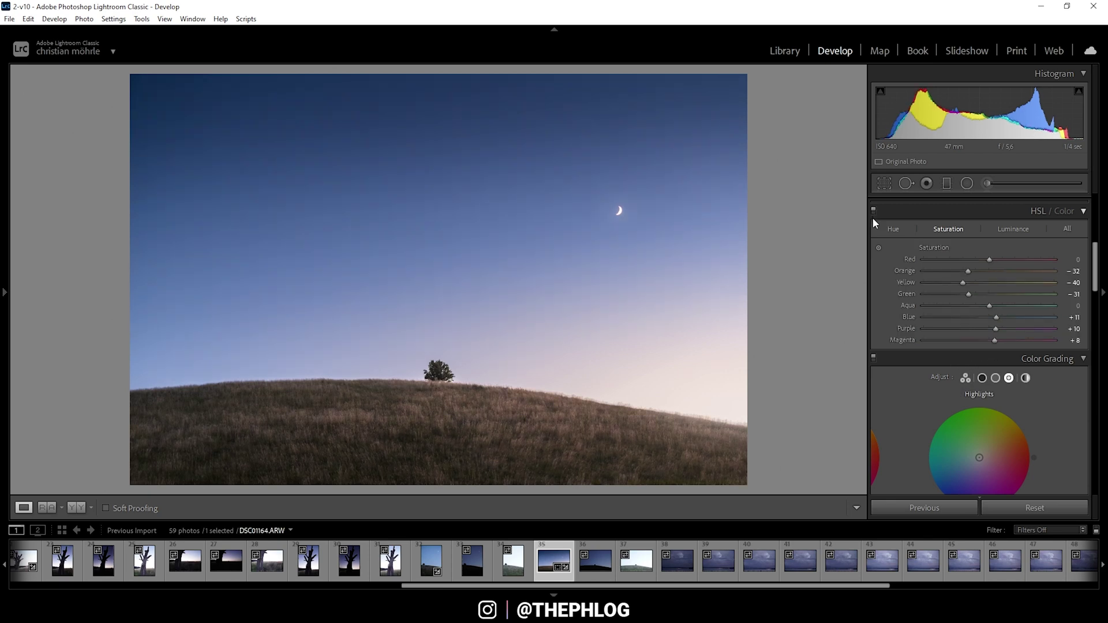
# Step: Tint the Color Grading highlights pink, then lower their saturation
pyautogui.scroll(-3, 1030, 279)
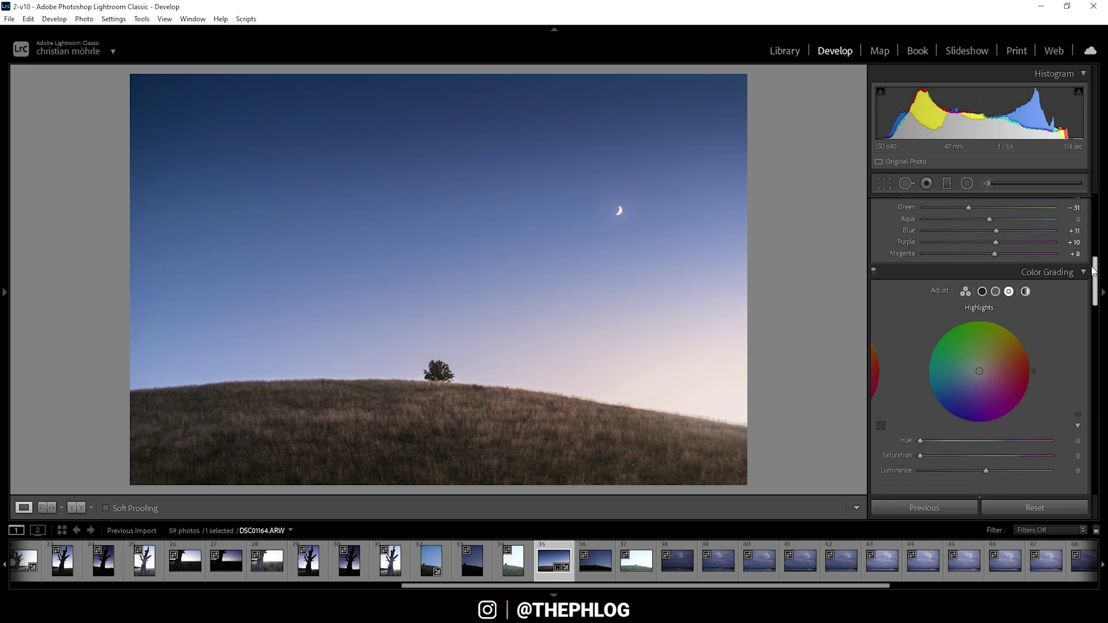
pyautogui.scroll(1, 1016, 262)
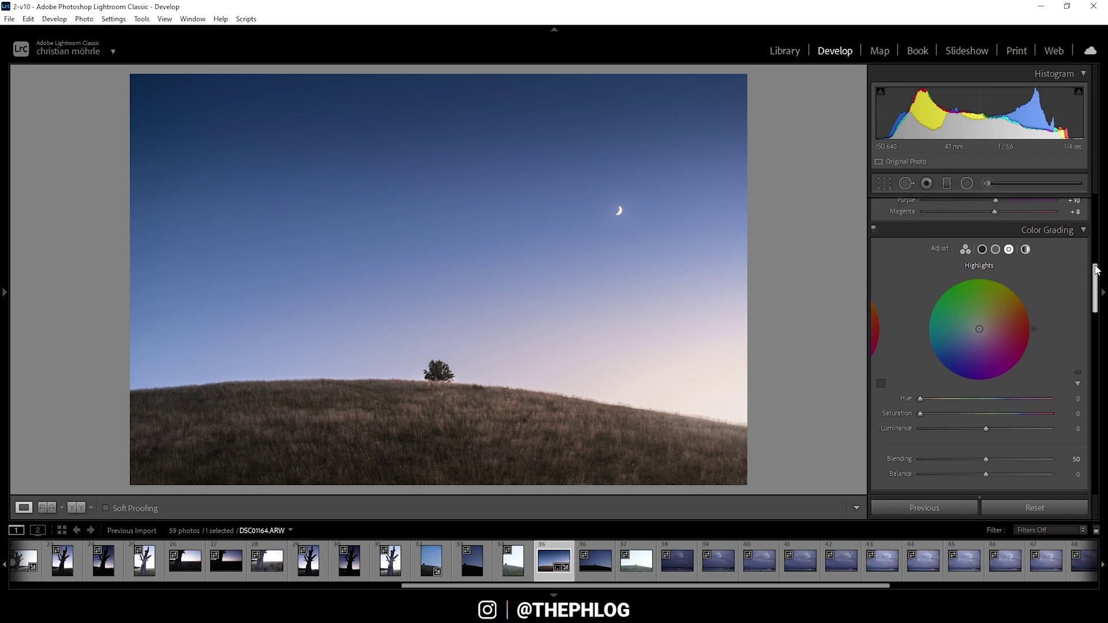
pyautogui.click(1010, 249)
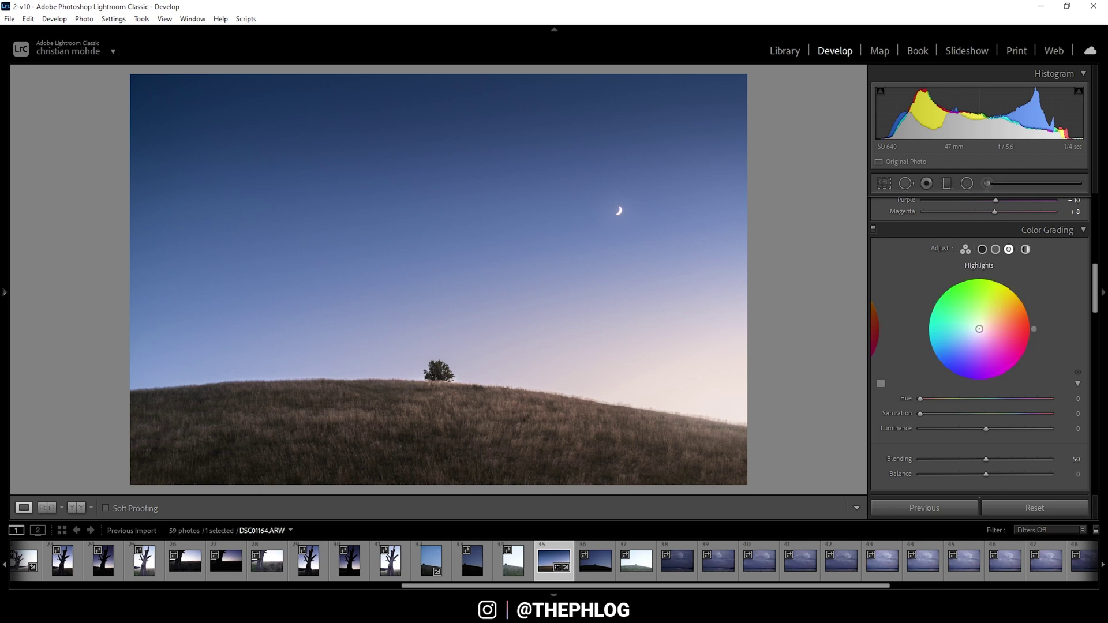
pyautogui.moveTo(979, 329); pyautogui.dragTo(992, 329)
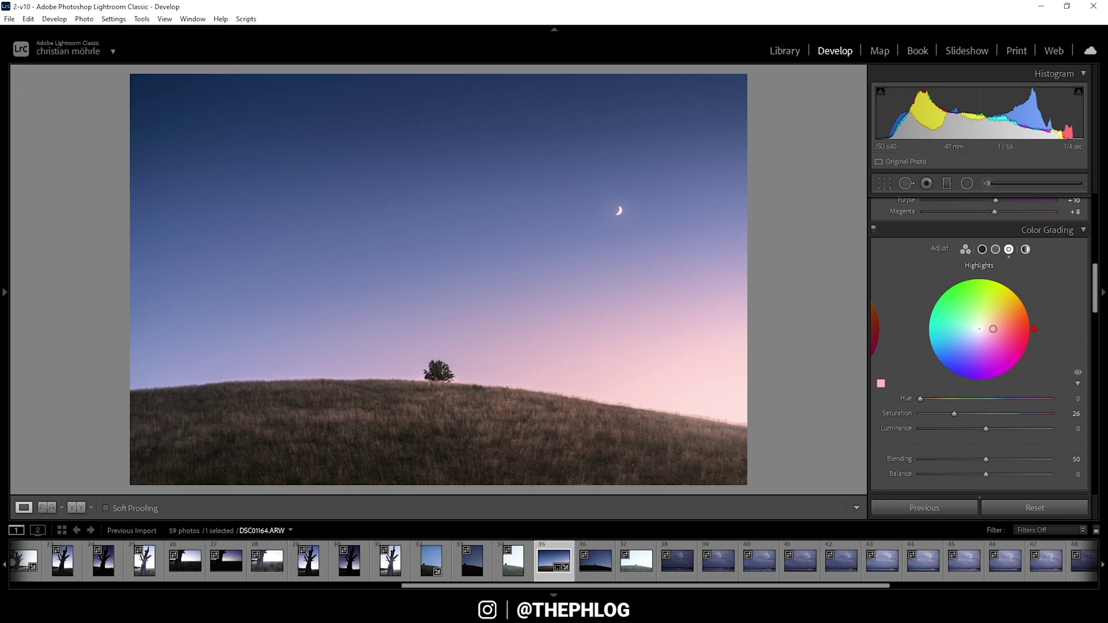
pyautogui.moveTo(993, 329); pyautogui.dragTo(992, 330)
pyautogui.moveTo(950, 413); pyautogui.dragTo(931, 412)
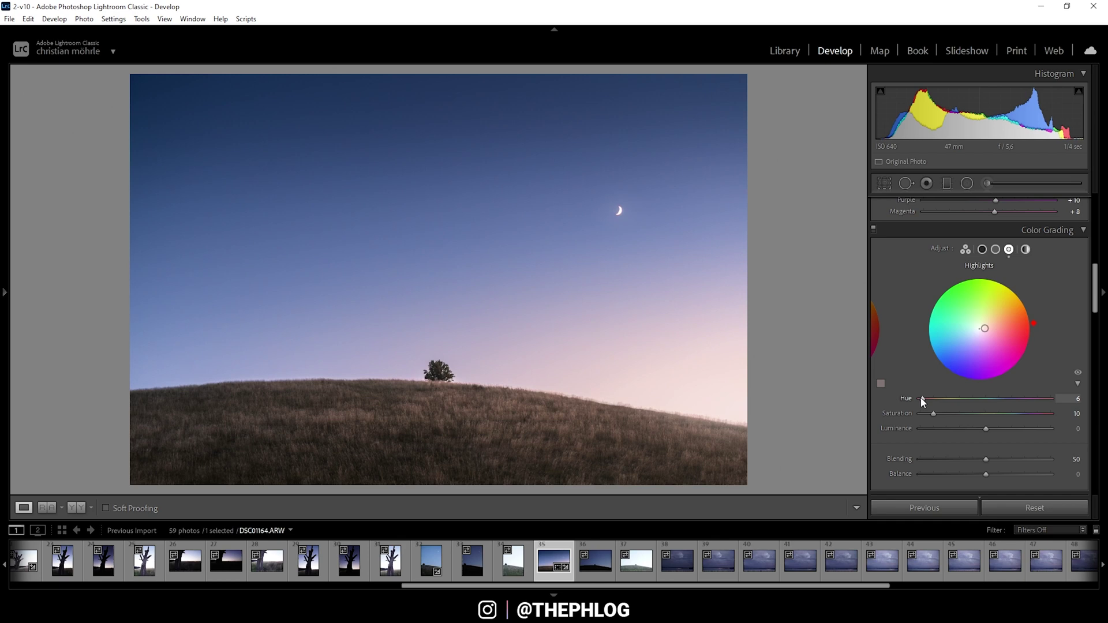
# Step: Grade the midtones with a faint pink at Hue 349, Saturation 7
pyautogui.click(996, 249)
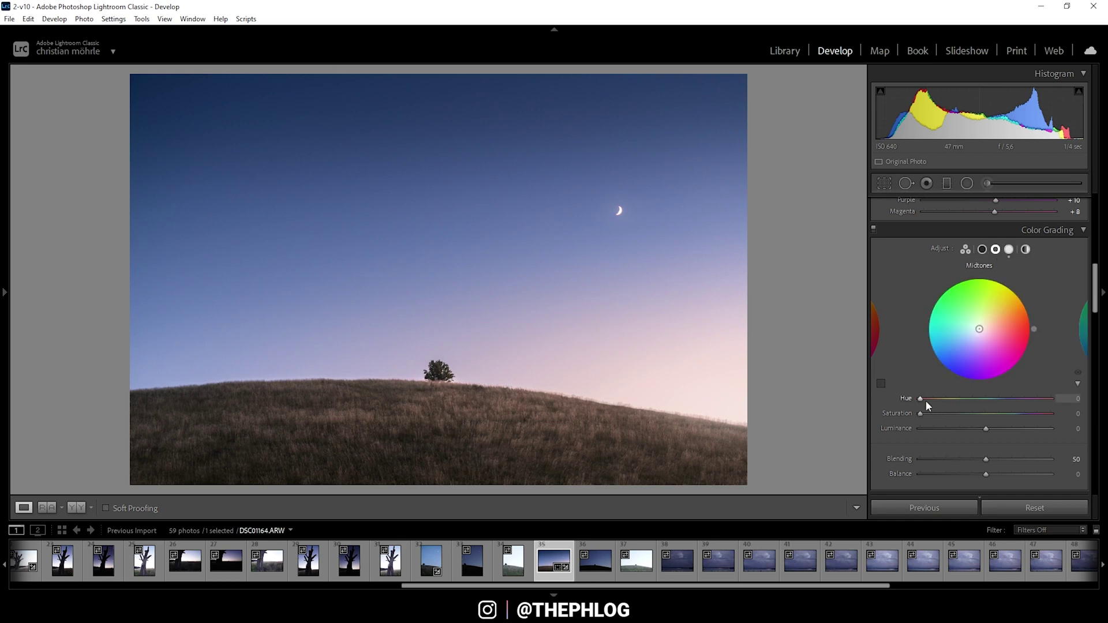
pyautogui.moveTo(920, 399); pyautogui.dragTo(1047, 401)
pyautogui.moveTo(920, 414); pyautogui.dragTo(931, 414)
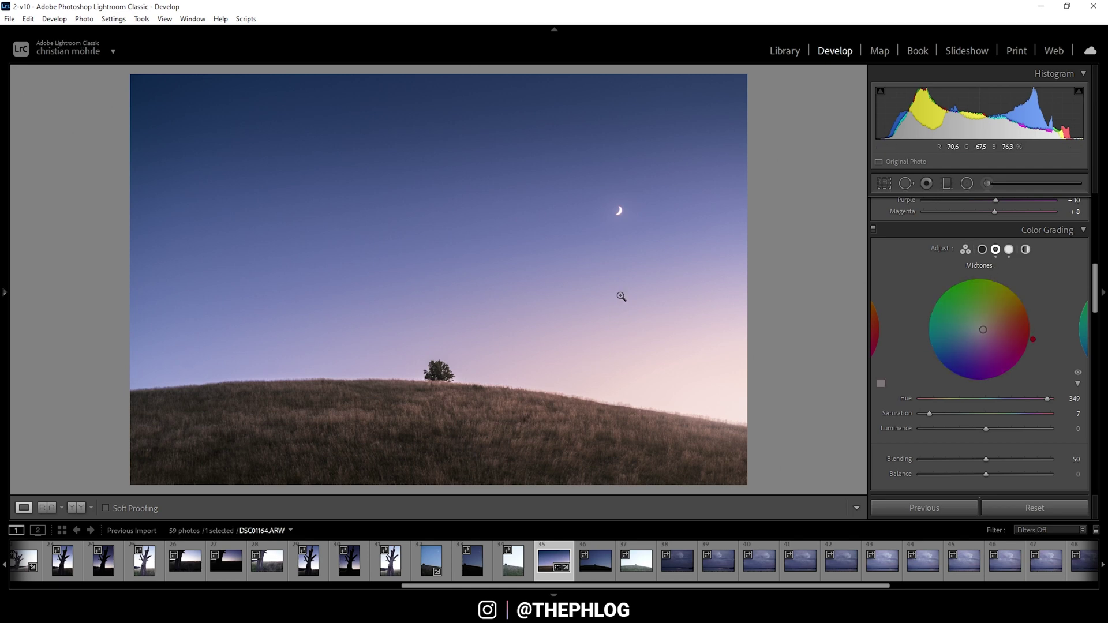
# Step: Grade the shadows blue at Hue 225, Saturation 7
pyautogui.click(981, 250)
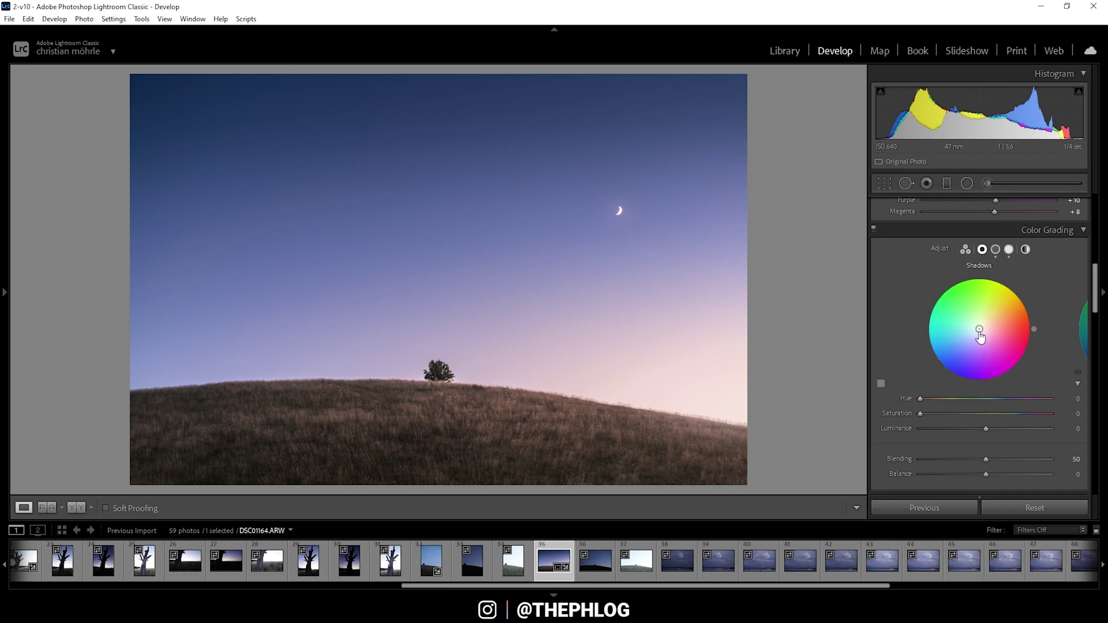
pyautogui.moveTo(979, 326); pyautogui.dragTo(976, 333)
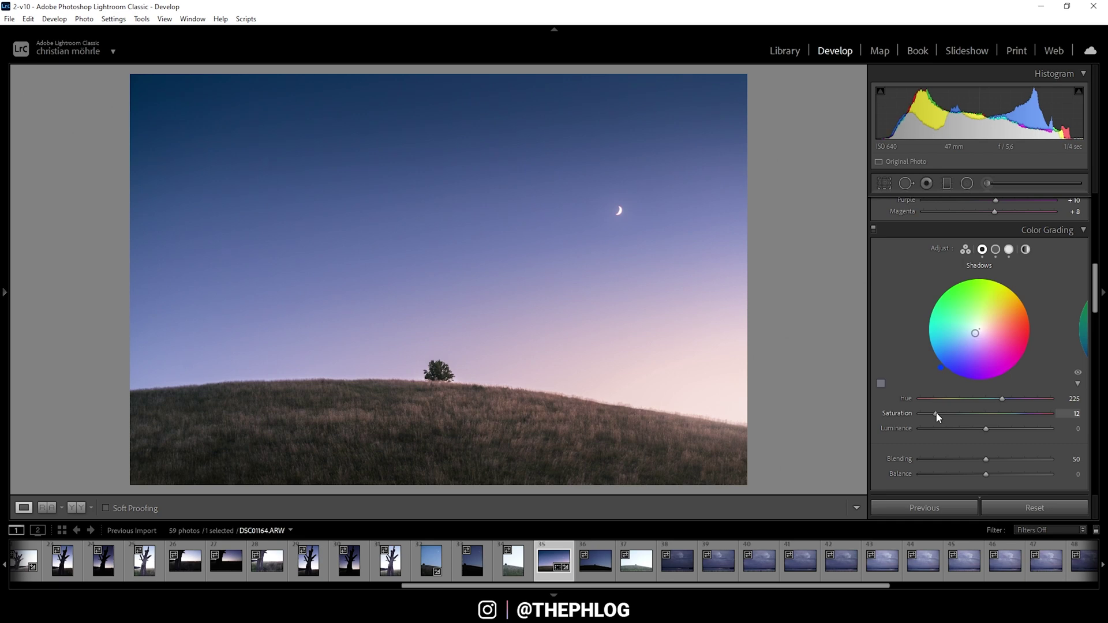
pyautogui.moveTo(936, 412); pyautogui.dragTo(930, 409)
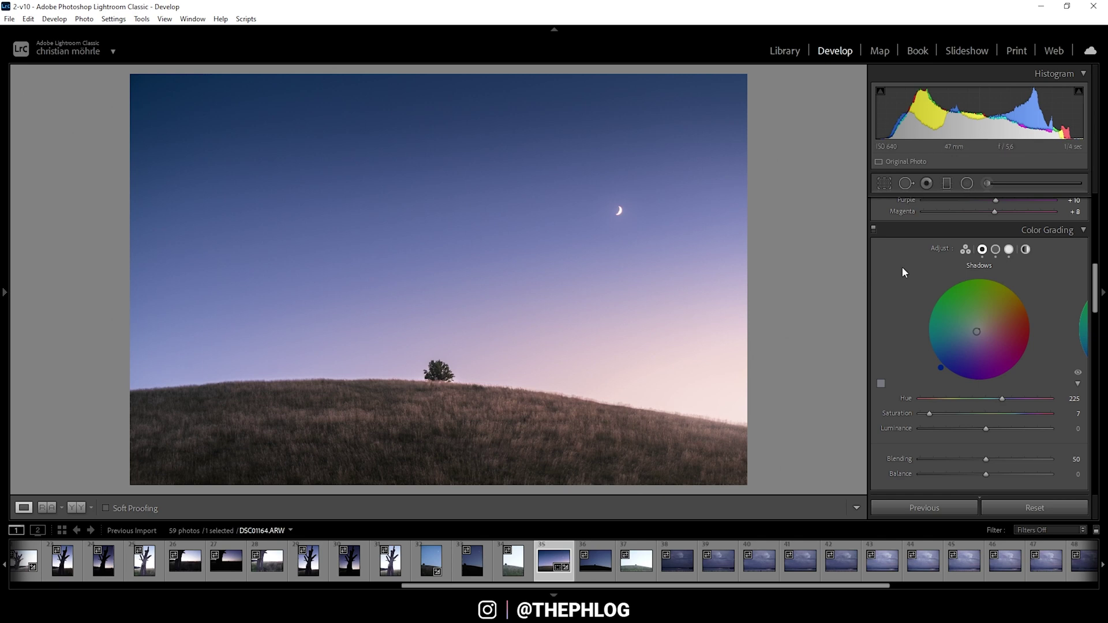
pyautogui.moveTo(1095, 282); pyautogui.dragTo(1100, 457)
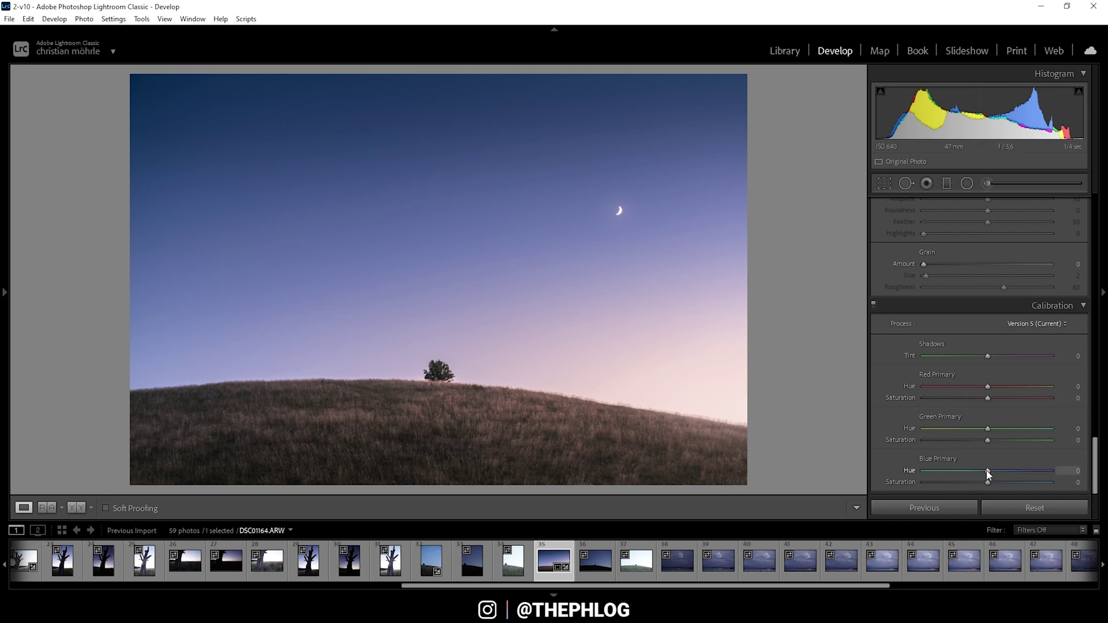
# Step: Set Blue Primary Hue -19 and Saturation +22, Green Primary Hue +13, Red Primary Hue +19
pyautogui.moveTo(987, 473); pyautogui.dragTo(979, 472)
pyautogui.scroll(-5, 979, 472)
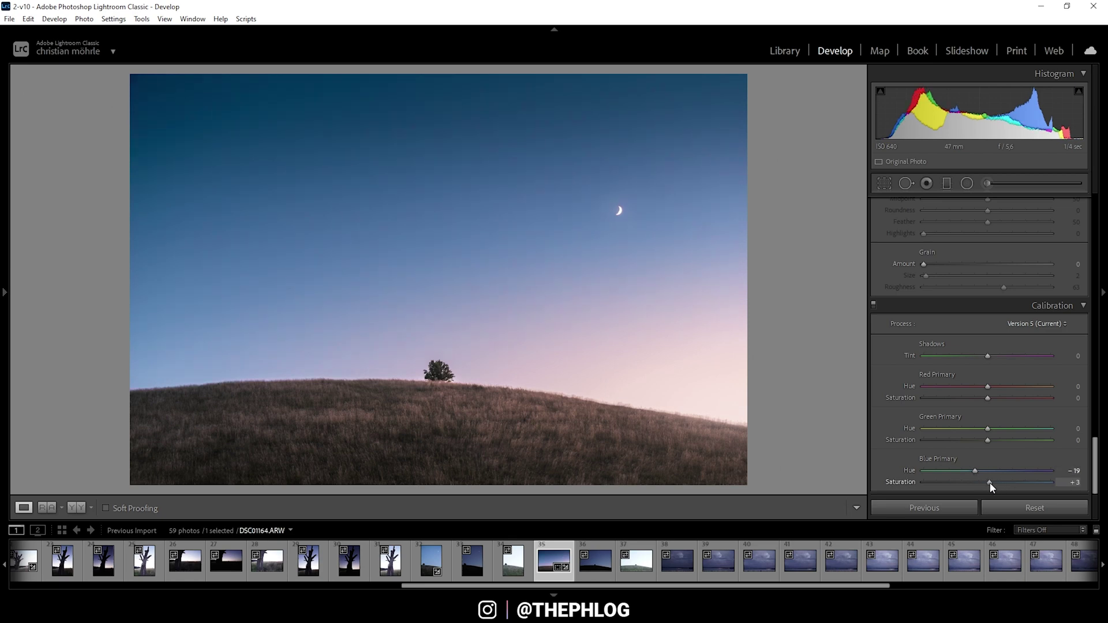
pyautogui.moveTo(990, 482); pyautogui.dragTo(1001, 483)
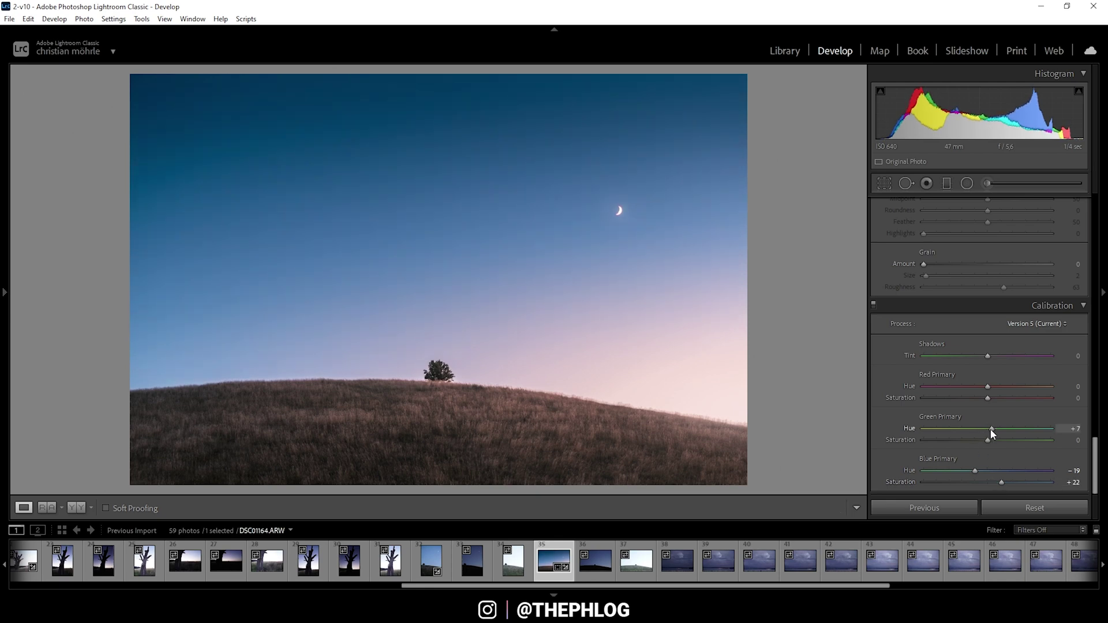
pyautogui.moveTo(992, 435); pyautogui.dragTo(997, 434)
pyautogui.moveTo(987, 387); pyautogui.dragTo(1000, 391)
# Step: Toggle Calibration off and on repeatedly to compare, leaving it enabled
pyautogui.click(874, 305)
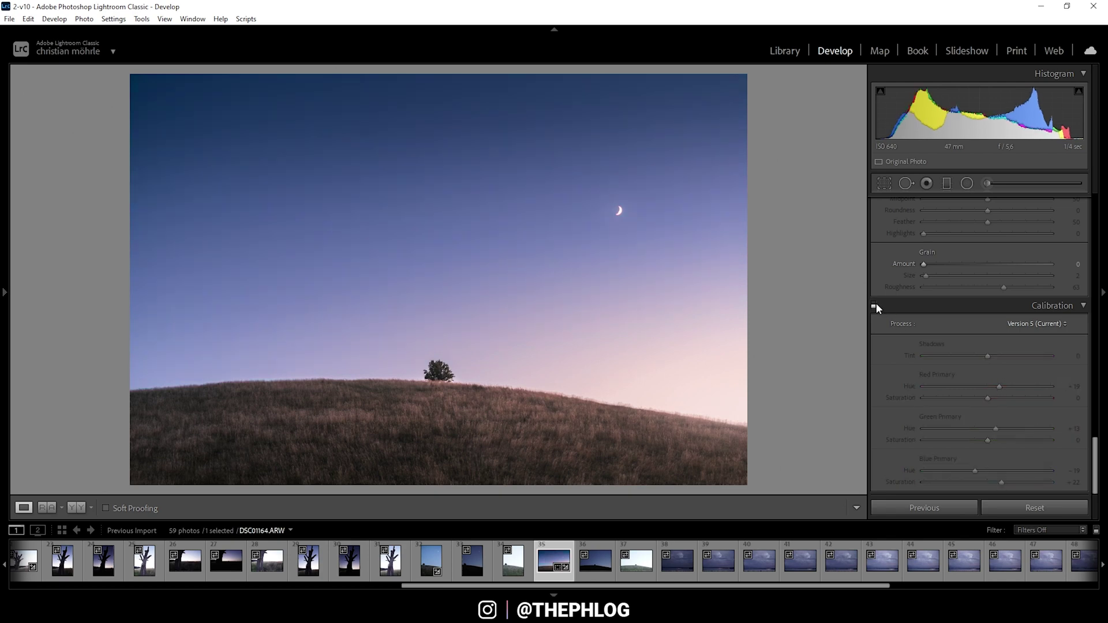
pyautogui.click(875, 305)
pyautogui.click(874, 305)
pyautogui.click(875, 305)
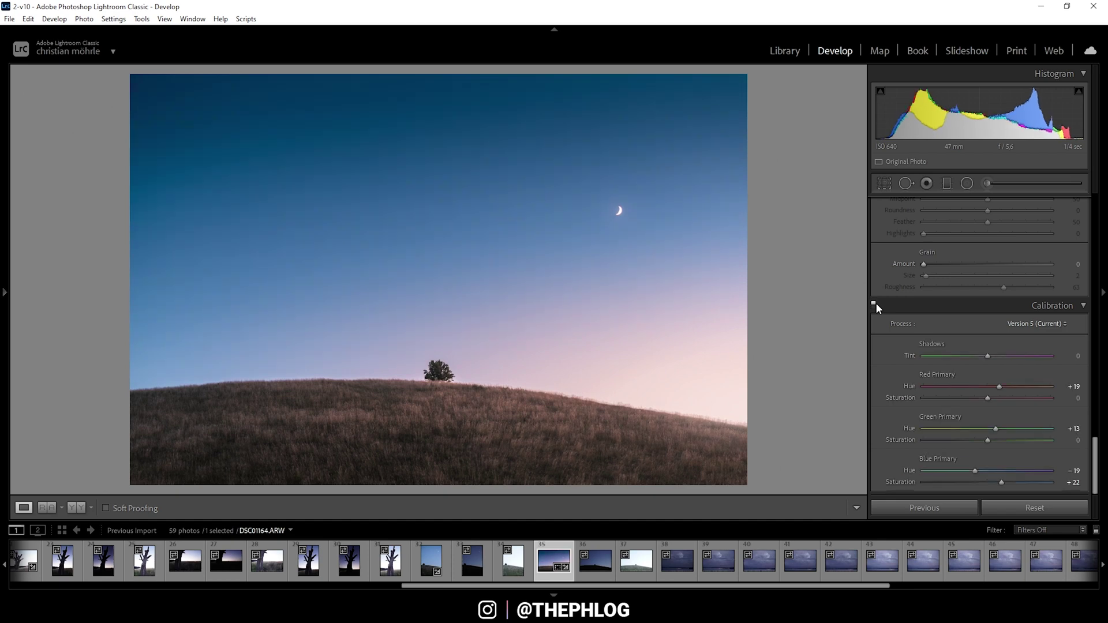
pyautogui.click(875, 305)
pyautogui.click(875, 305)
pyautogui.click(875, 305)
pyautogui.click(874, 305)
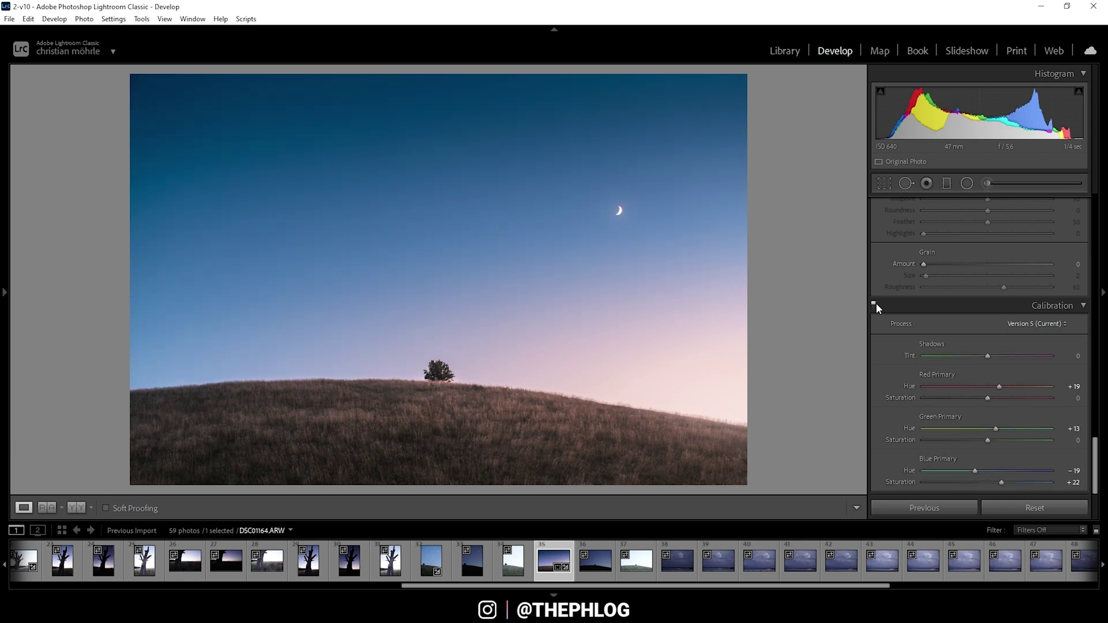
pyautogui.click(875, 306)
pyautogui.click(875, 306)
pyautogui.click(875, 305)
pyautogui.click(874, 306)
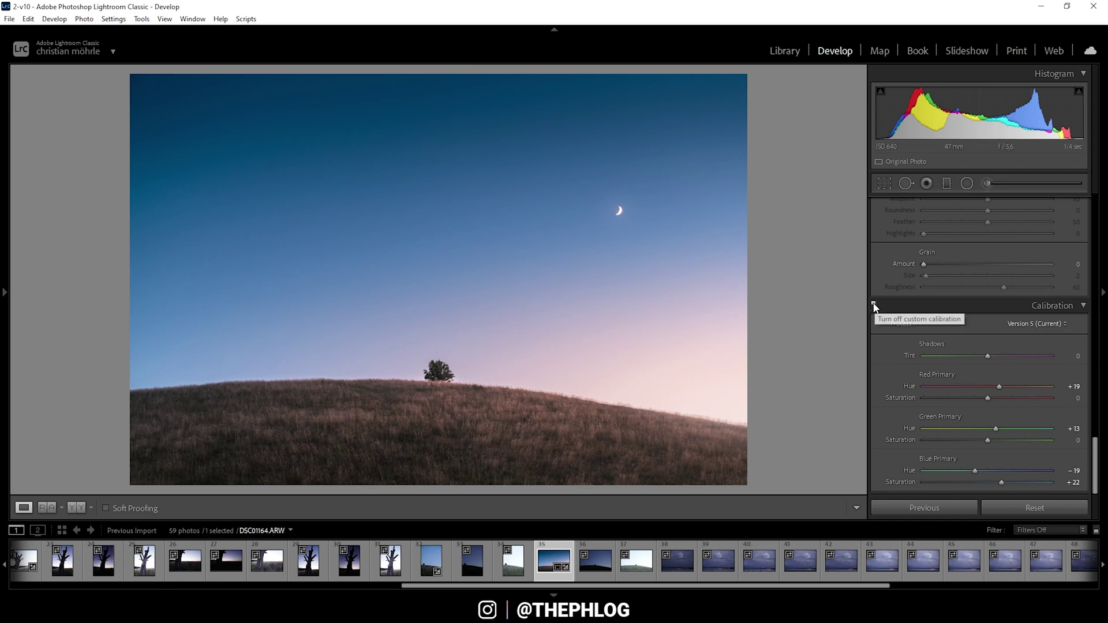
pyautogui.click(874, 306)
pyautogui.click(874, 306)
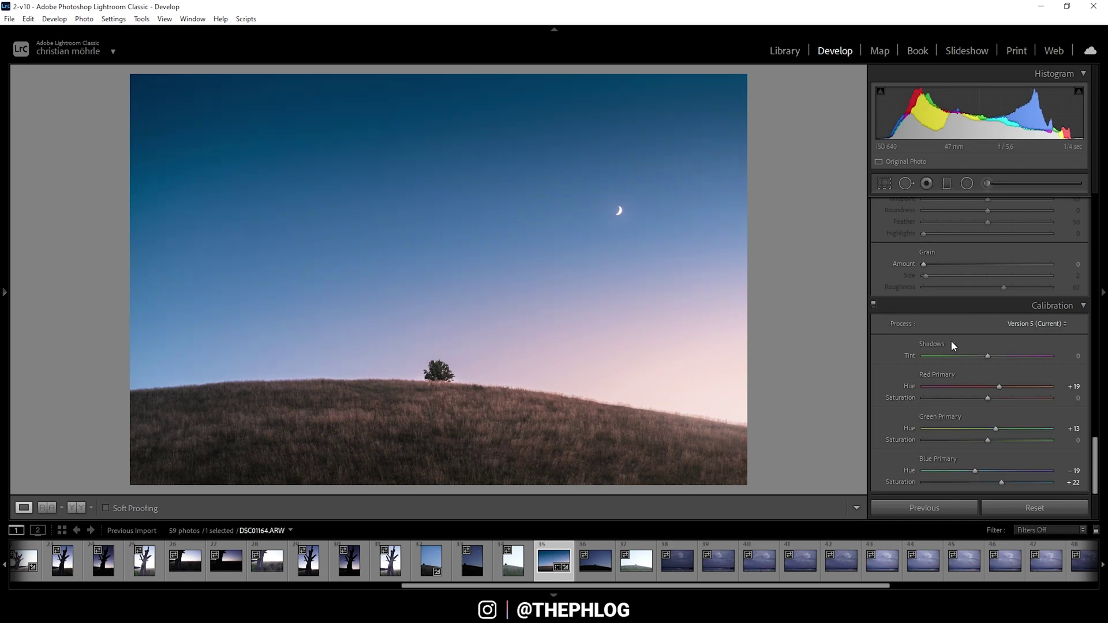
pyautogui.scroll(5, 1081, 404)
# Step: Set Sharpening Radius to 0.5, Detail to 100 and Masking to 44
pyautogui.scroll(10, 1069, 364)
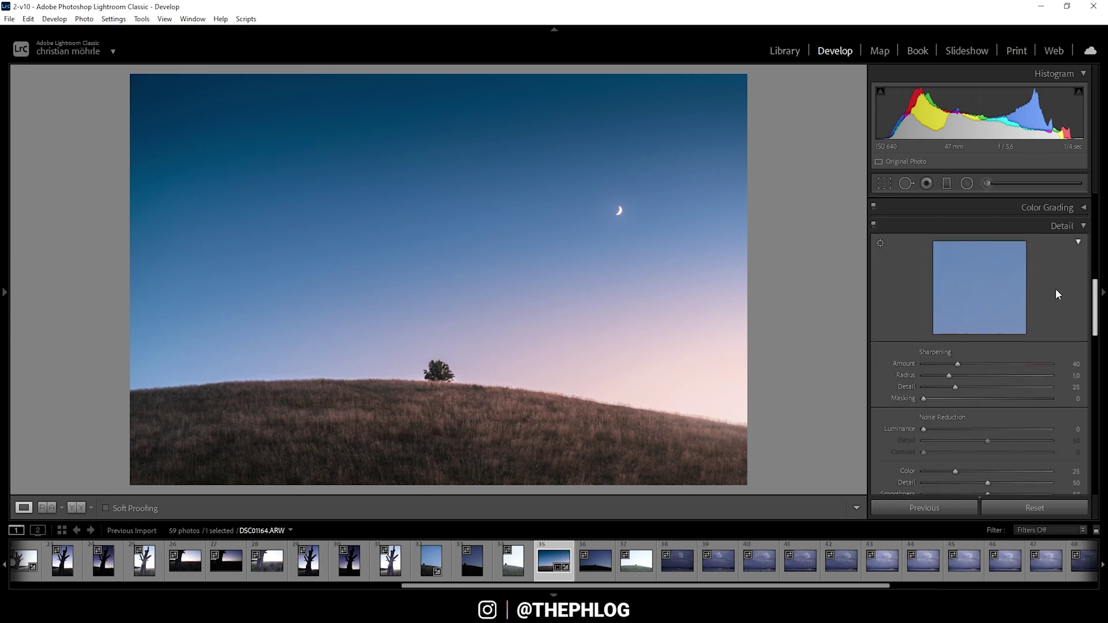
pyautogui.scroll(-8, 1053, 254)
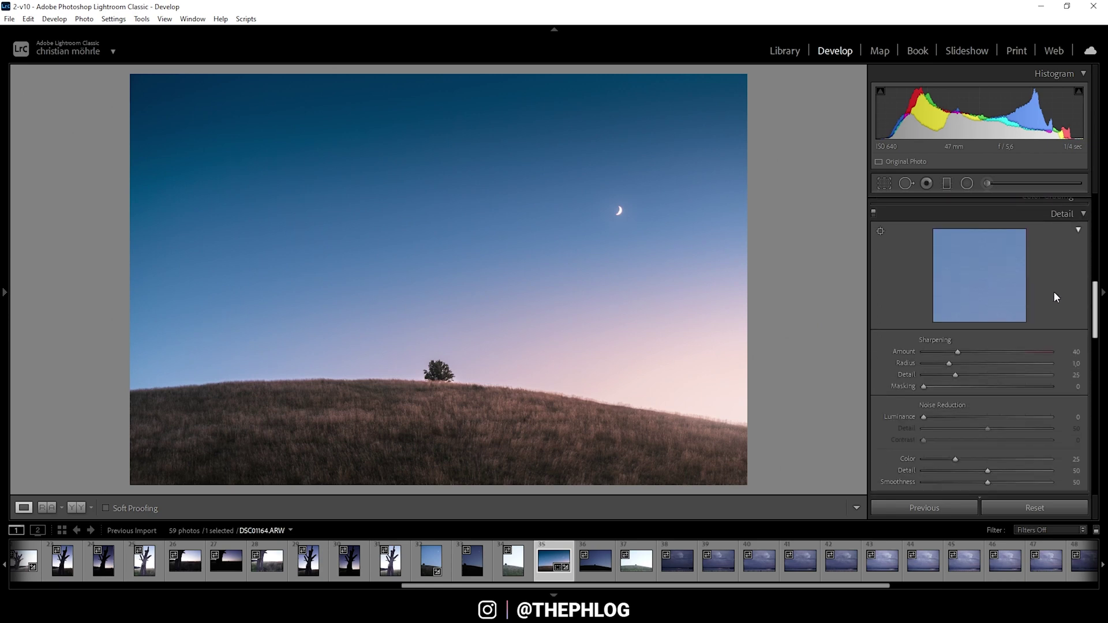
pyautogui.moveTo(949, 359); pyautogui.dragTo(1055, 373)
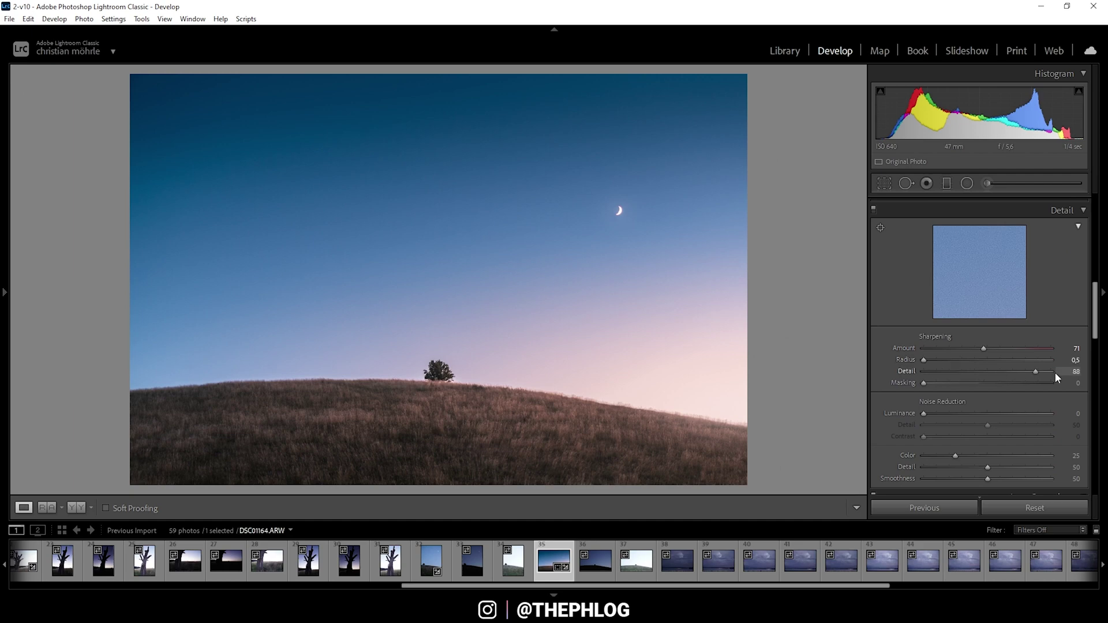
pyautogui.moveTo(925, 383); pyautogui.dragTo(979, 383)
# Step: Send the photo from the filmstrip to Color Efex Pro 4 for editing
pyautogui.rightClick(548, 567)
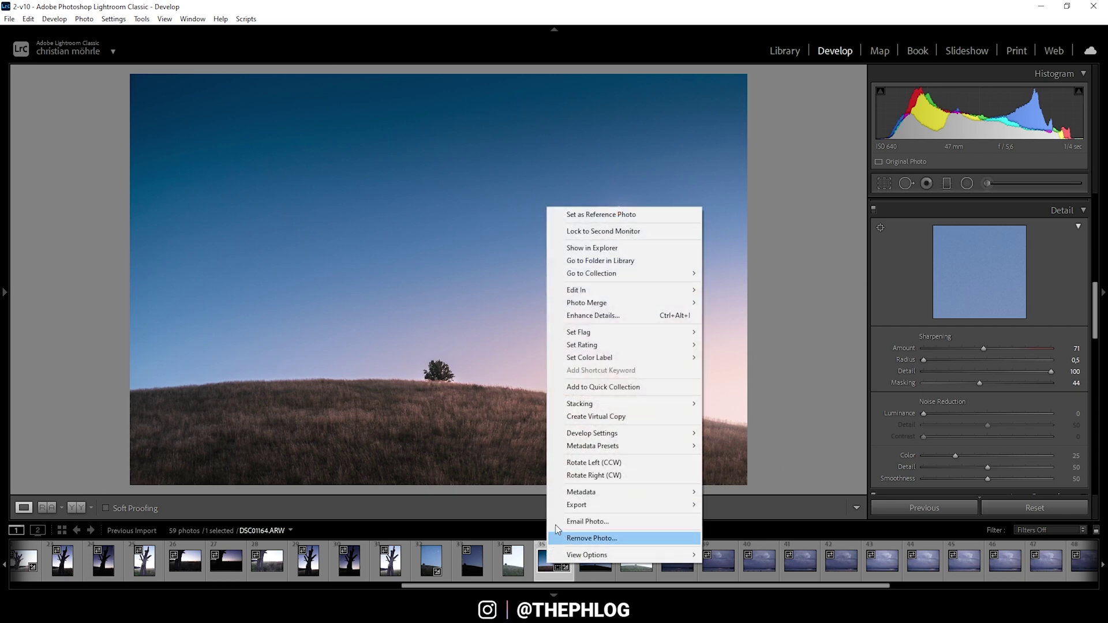
pyautogui.moveTo(635, 291)
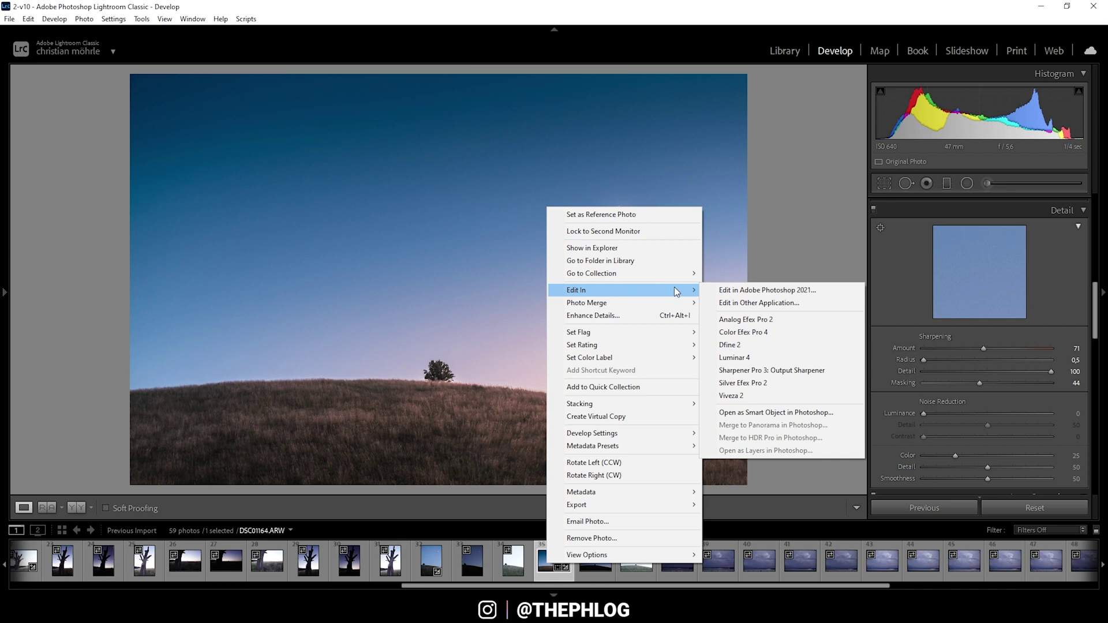
pyautogui.click(764, 331)
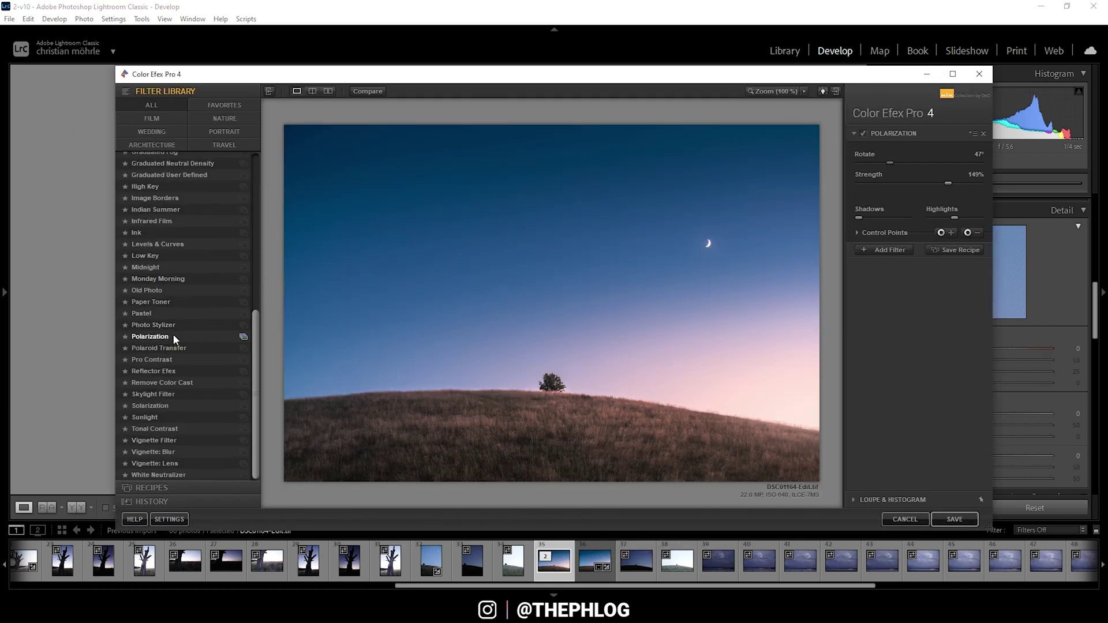
# Step: Apply Polarization with Rotate 127° and Strength 55%
pyautogui.click(175, 338)
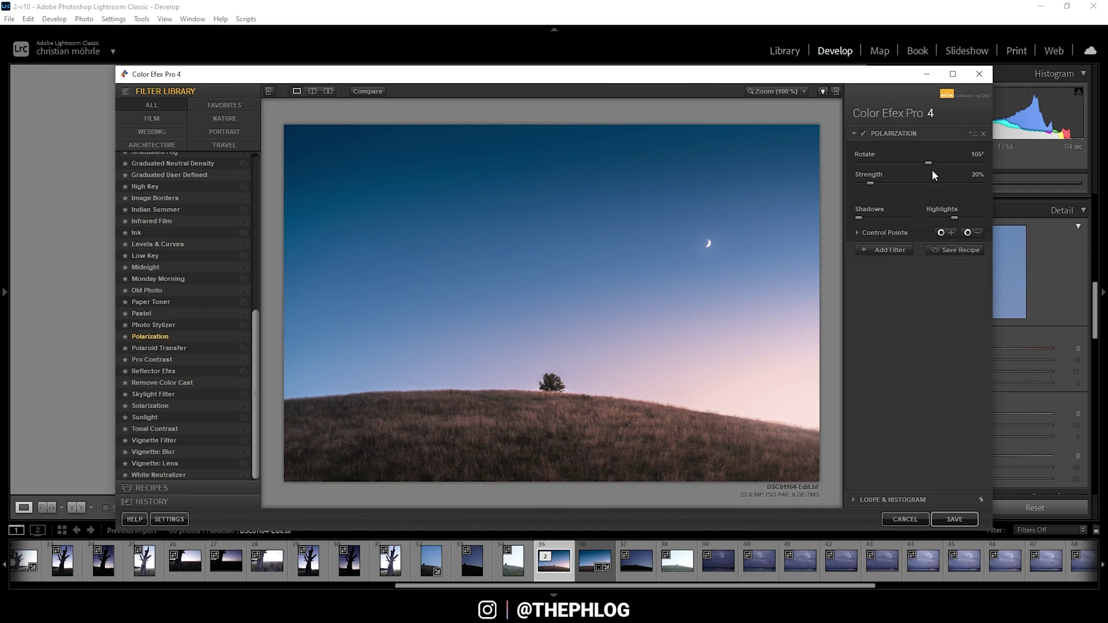
pyautogui.moveTo(927, 163); pyautogui.dragTo(942, 163)
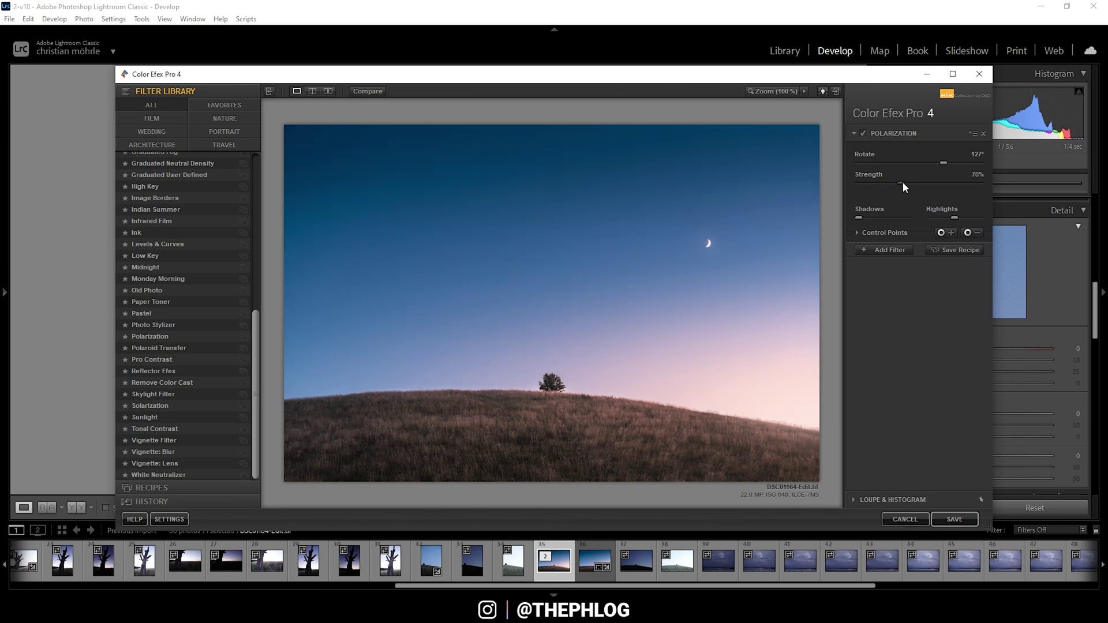
pyautogui.moveTo(904, 183); pyautogui.dragTo(893, 183)
# Step: Add Brilliance / Warmth in a second filter slot after Polarization
pyautogui.click(888, 251)
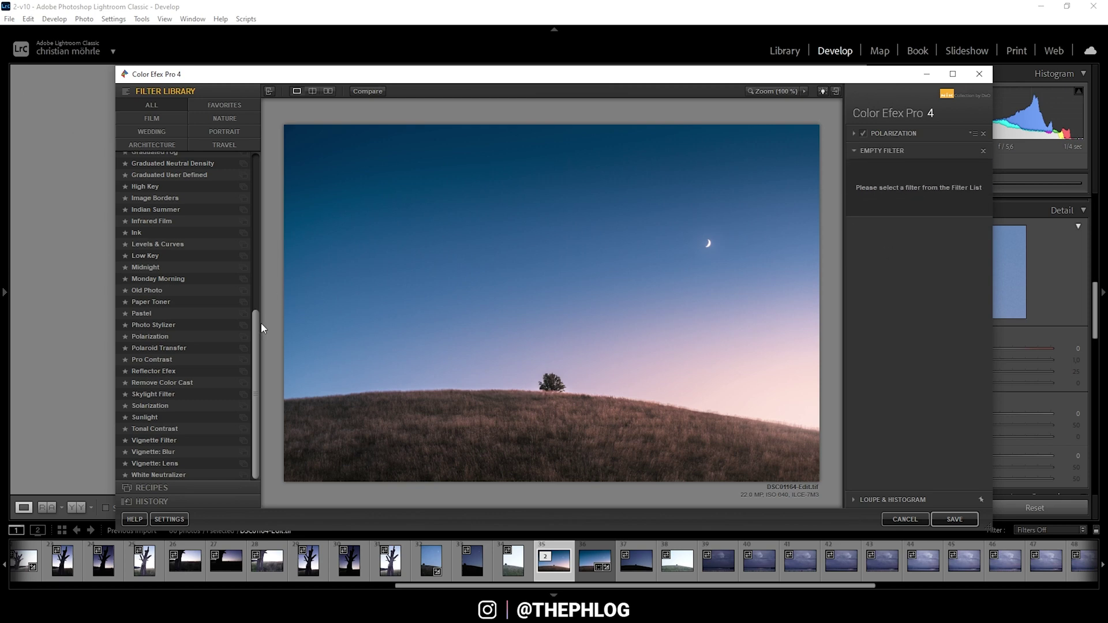
pyautogui.scroll(10, 161, 413)
pyautogui.click(177, 204)
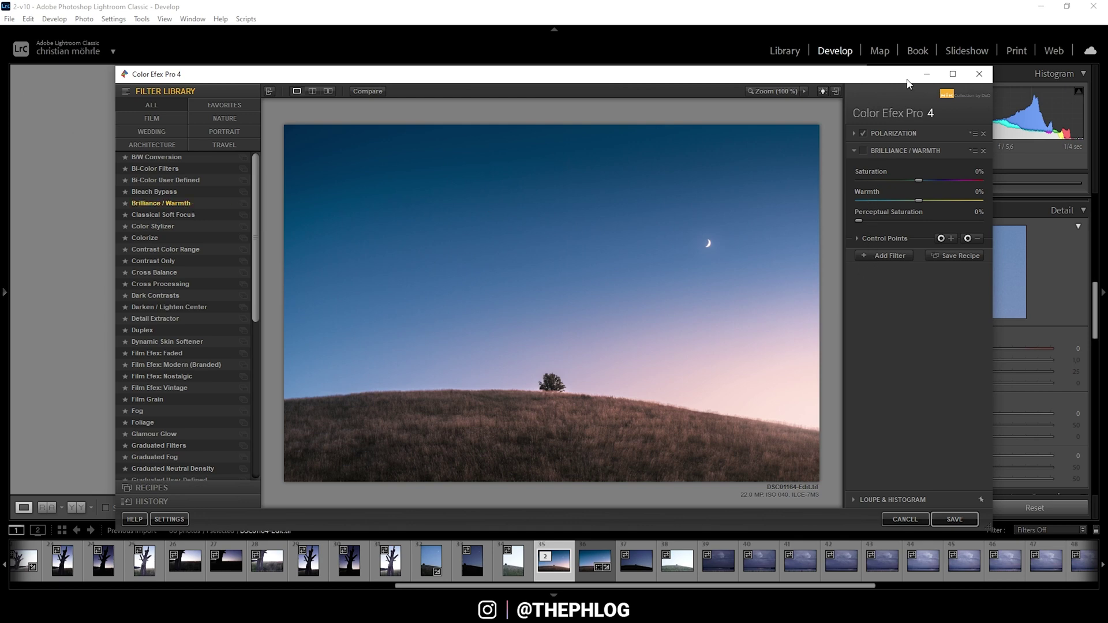
# Step: Toggle Brilliance / Warmth to compare its effect, then save the copy to Lightroom
pyautogui.click(864, 151)
pyautogui.click(864, 150)
pyautogui.click(955, 520)
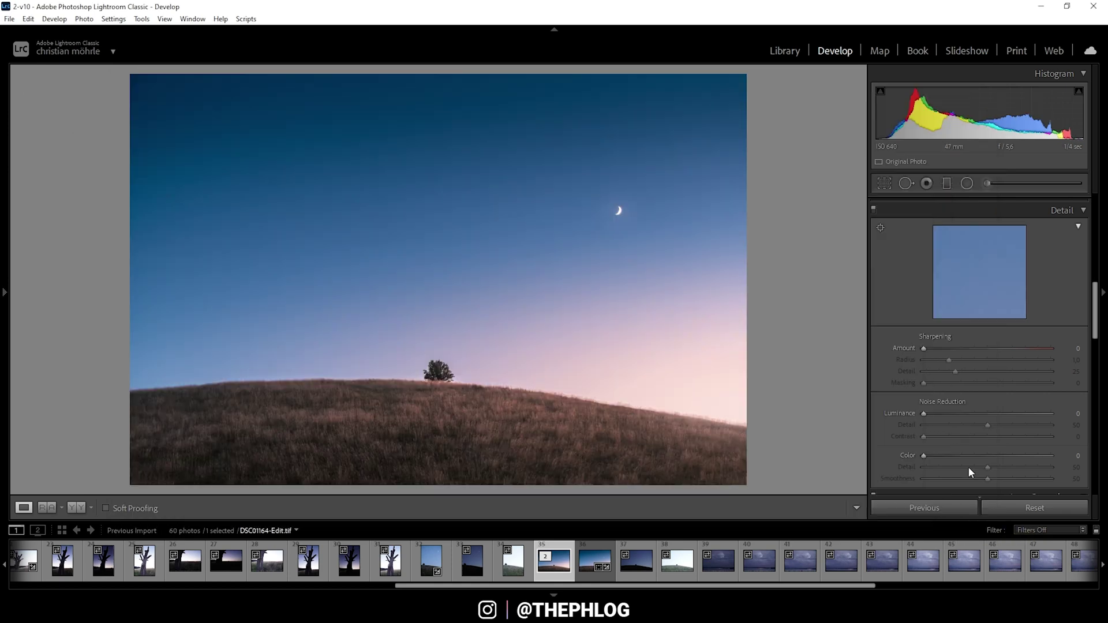